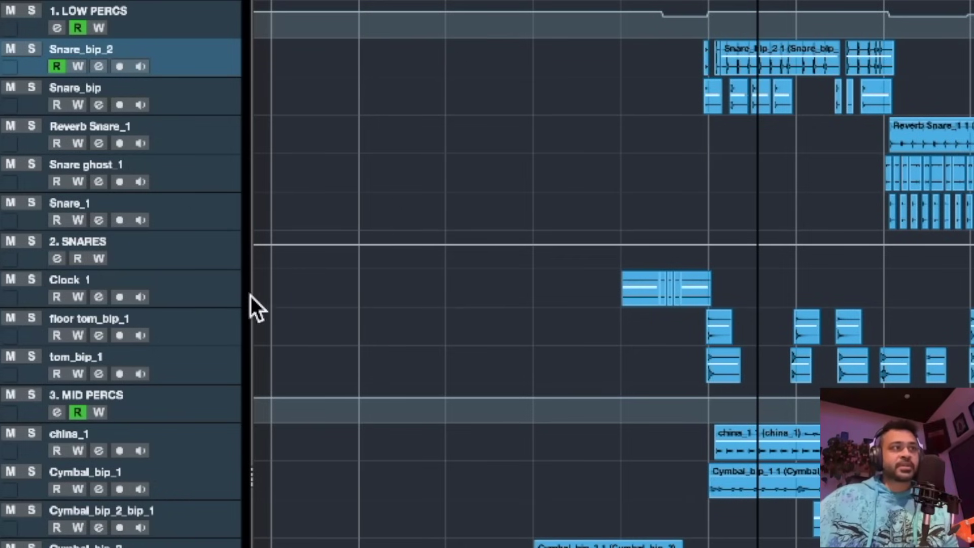
- Select the 1. LOW PERCS and 6. ALL DRUMS group tracks to view their routing and inserts
click(181, 189)
click(221, 34)
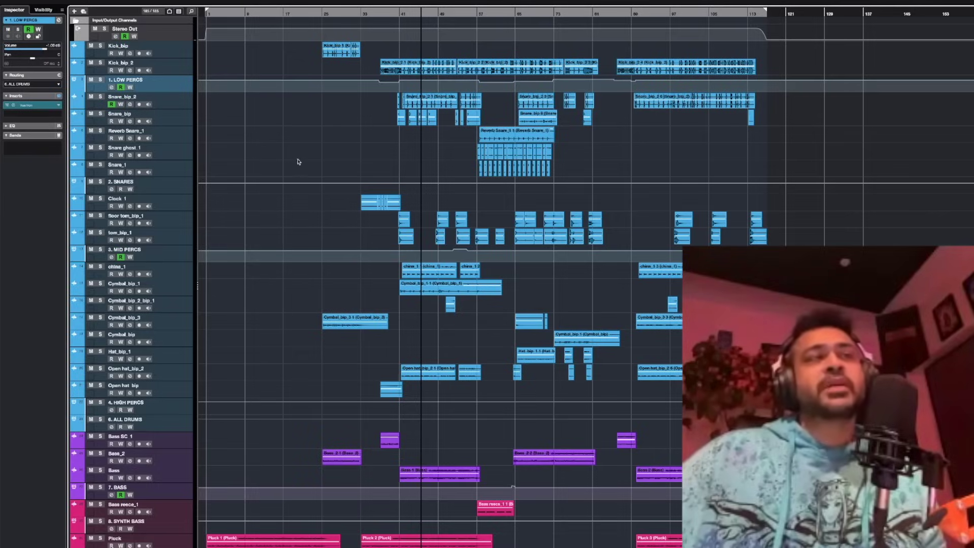
click(181, 190)
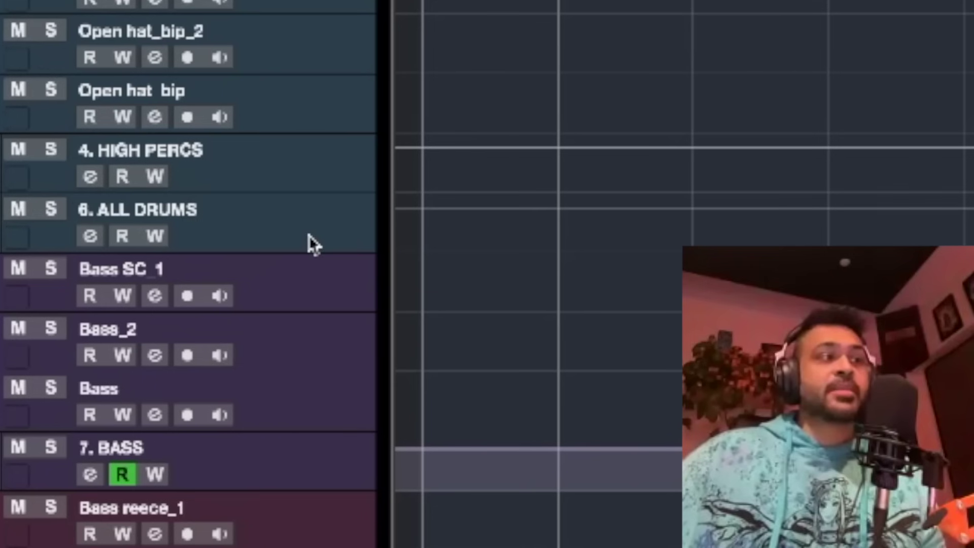
click(128, 421)
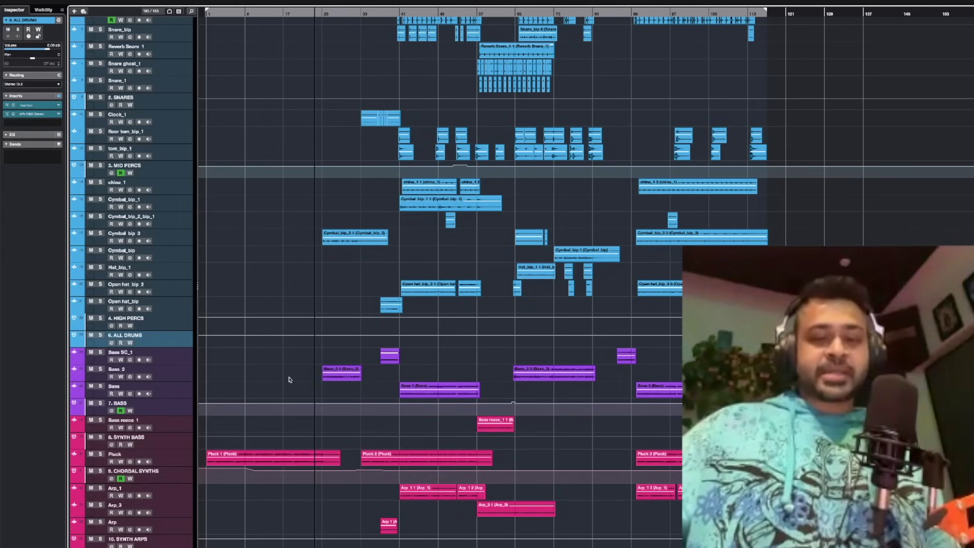
- Examine how the project's tracks are grouped, from drums, bass, synths and guitars through keys and vocals to the time-based effects
scroll(296, 380, down, 20)
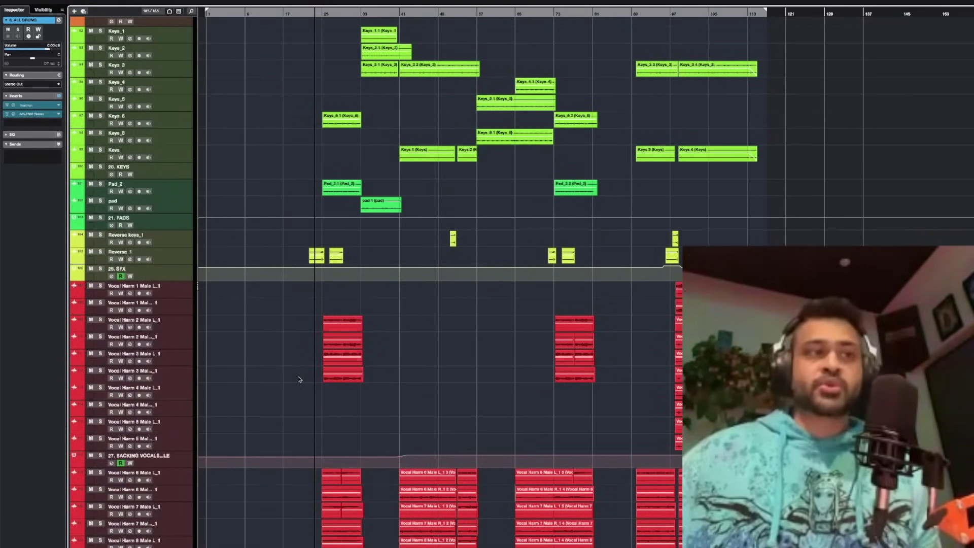
scroll(299, 380, up, 20)
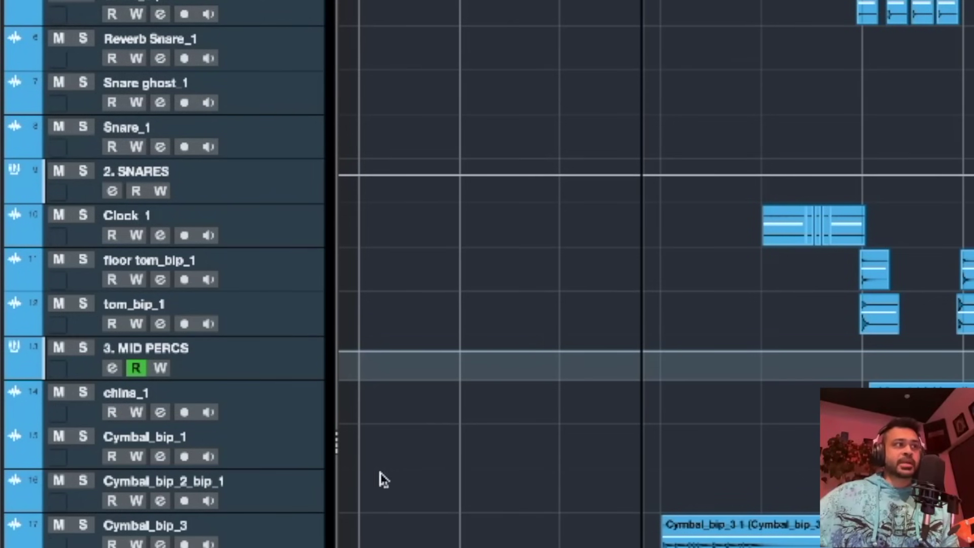
scroll(254, 299, down, 10)
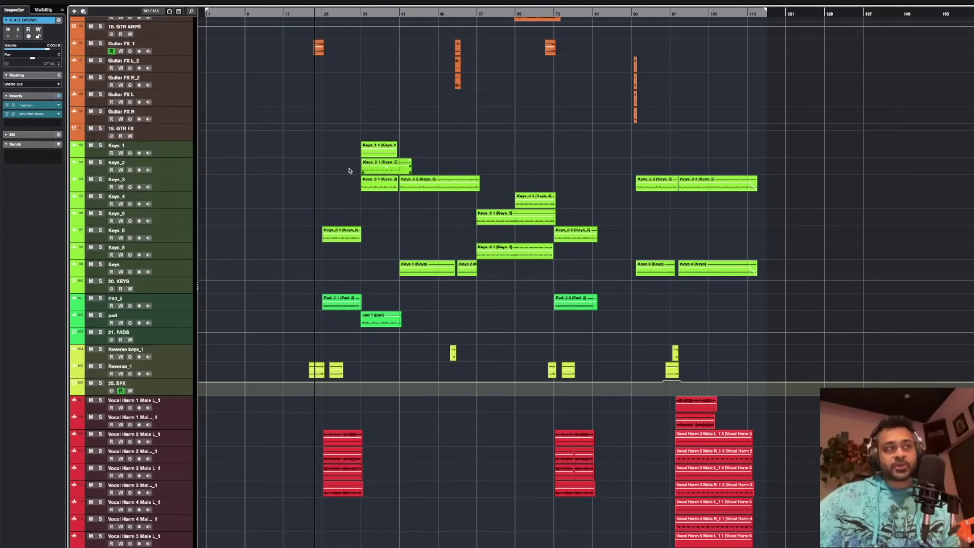
scroll(184, 198, down, 10)
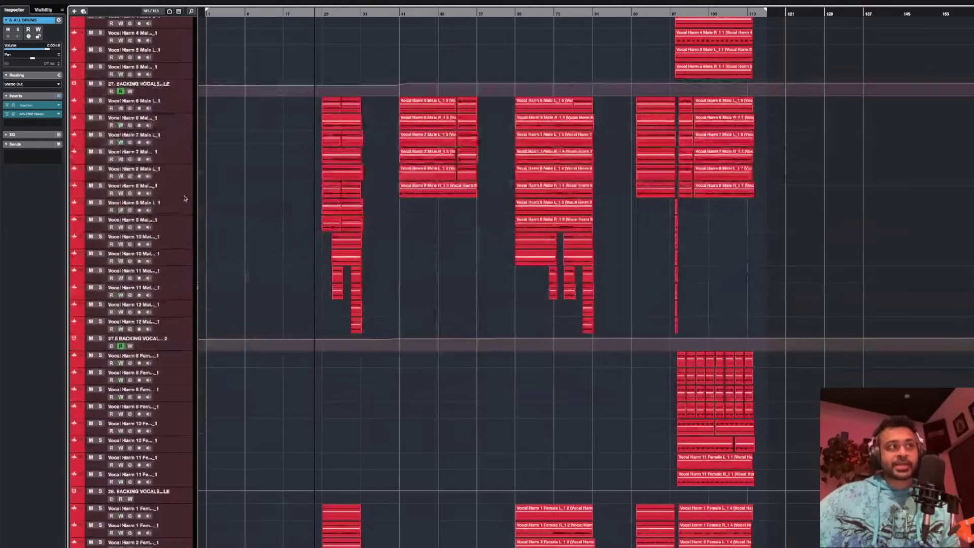
scroll(184, 198, down, 12)
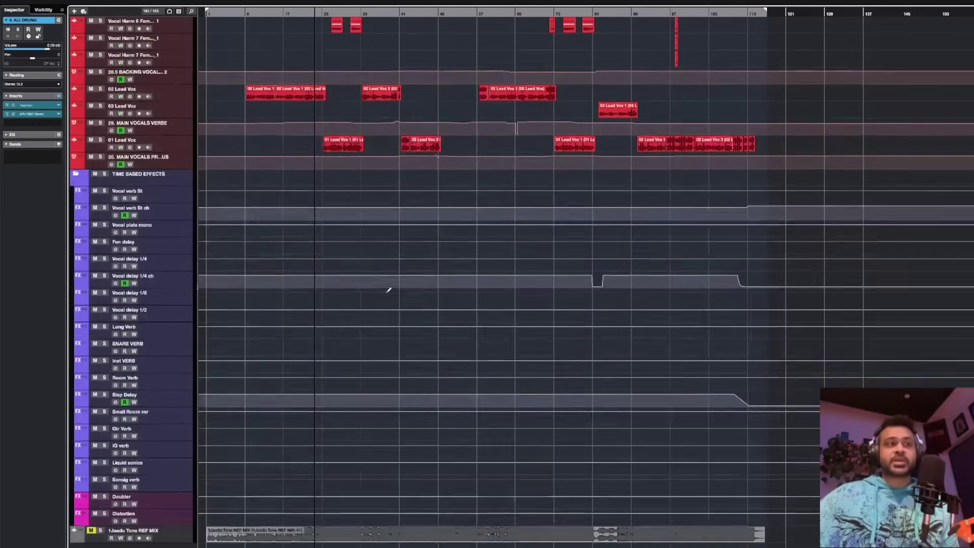
scroll(386, 294, up, 3)
scroll(387, 295, up, 7)
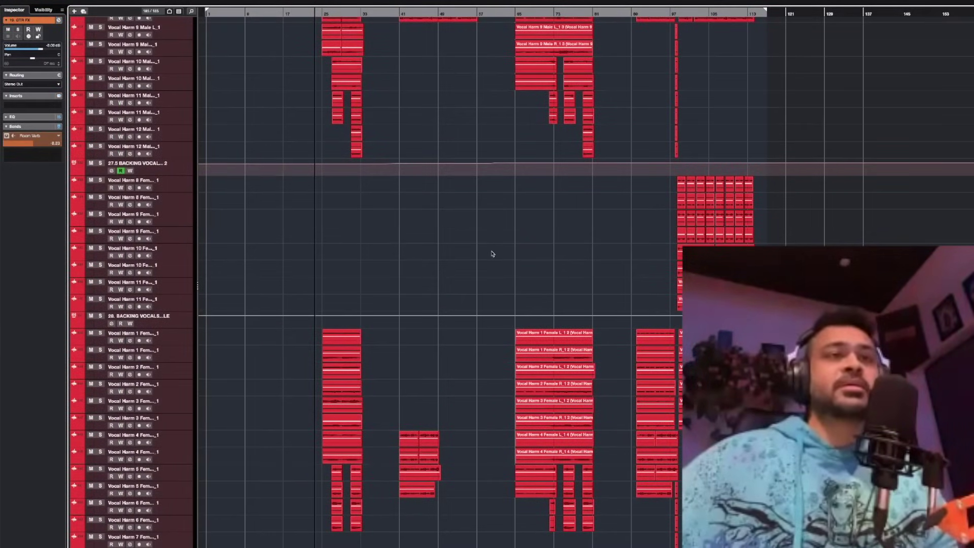
scroll(491, 254, up, 15)
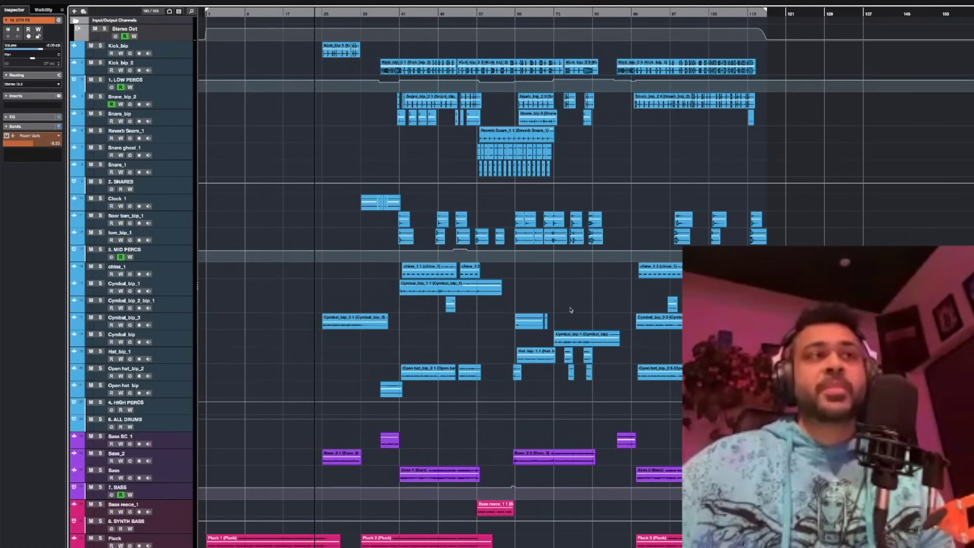
scroll(561, 294, down, 15)
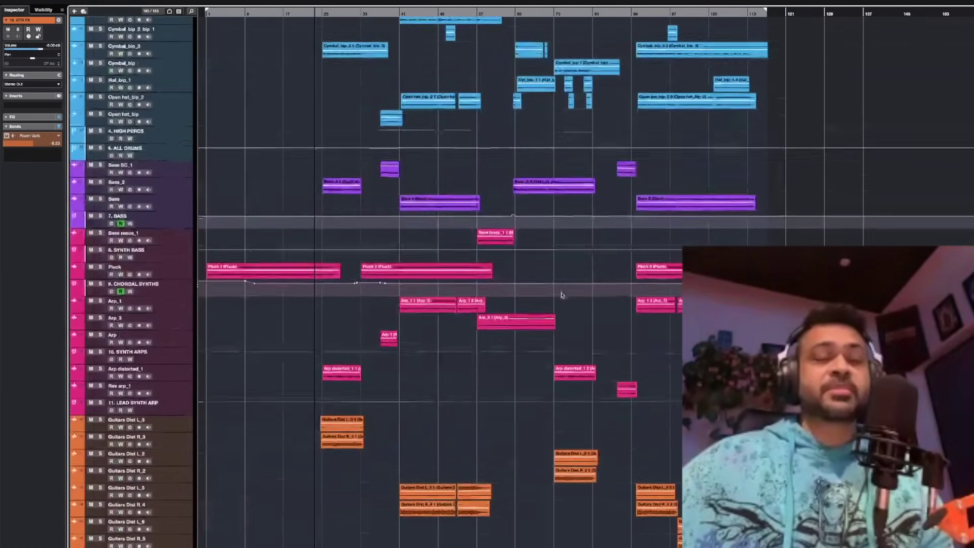
scroll(545, 283, down, 10)
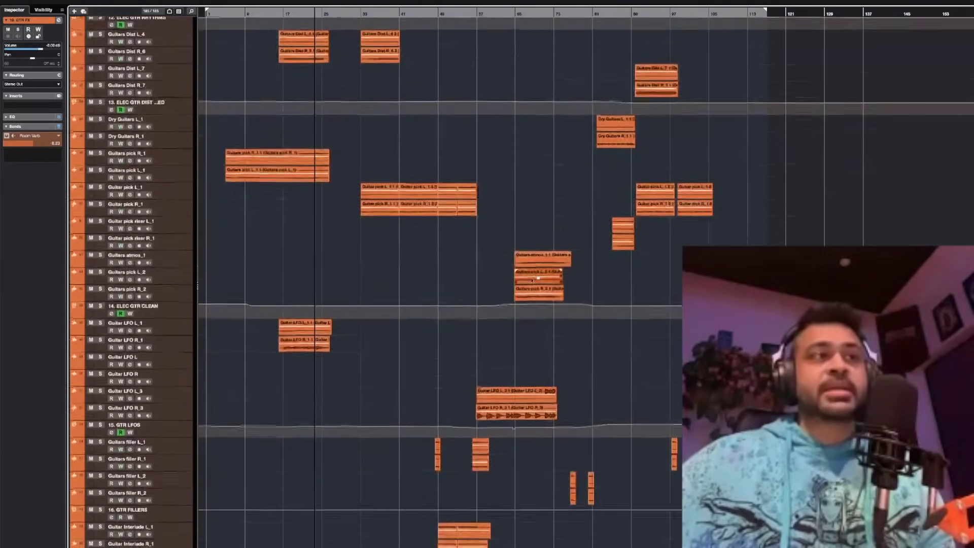
scroll(514, 282, up, 8)
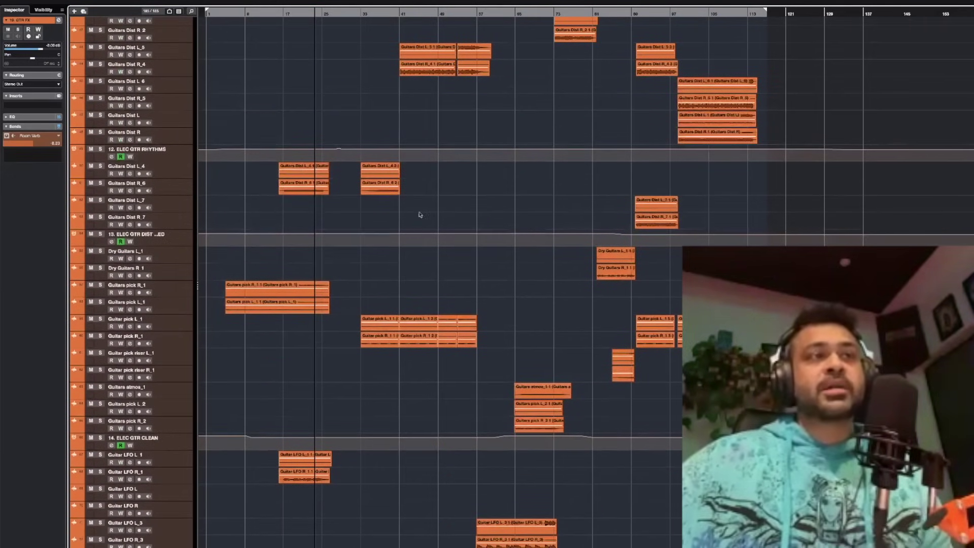
scroll(477, 315, up, 10)
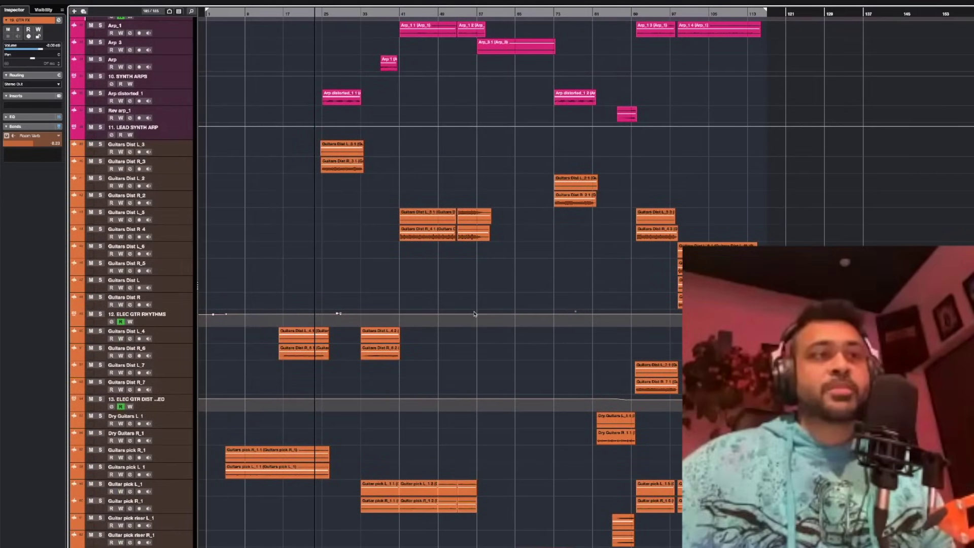
scroll(475, 314, down, 20)
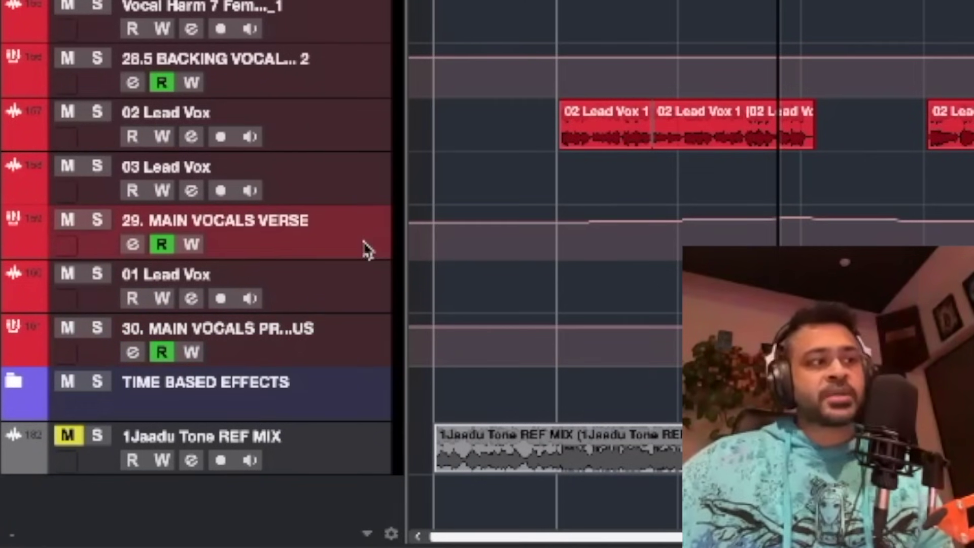
- Inspect the inserts and sends on the main vocal groups 30 and 29. MAIN VOCALS VERSE
click(298, 336)
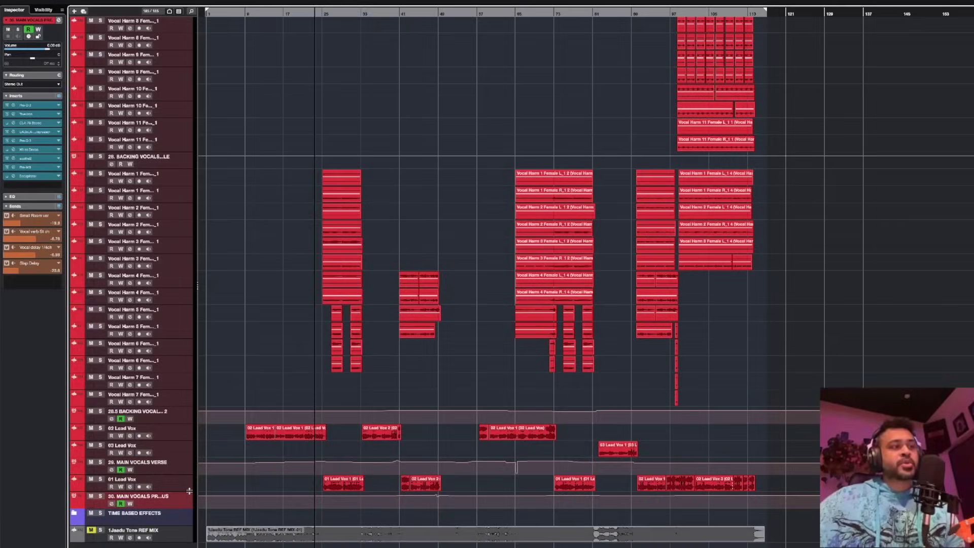
click(185, 464)
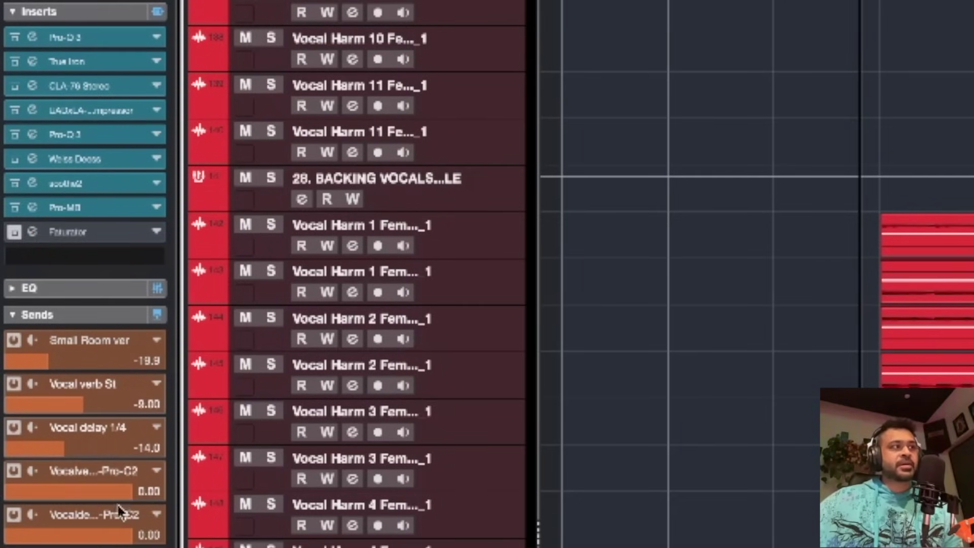
key(Down)
key(Down)
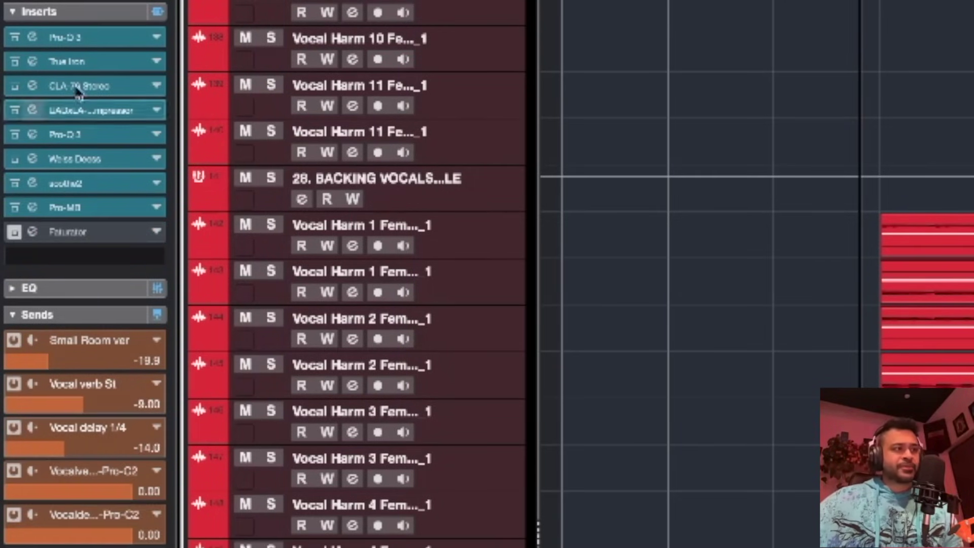
key(Down)
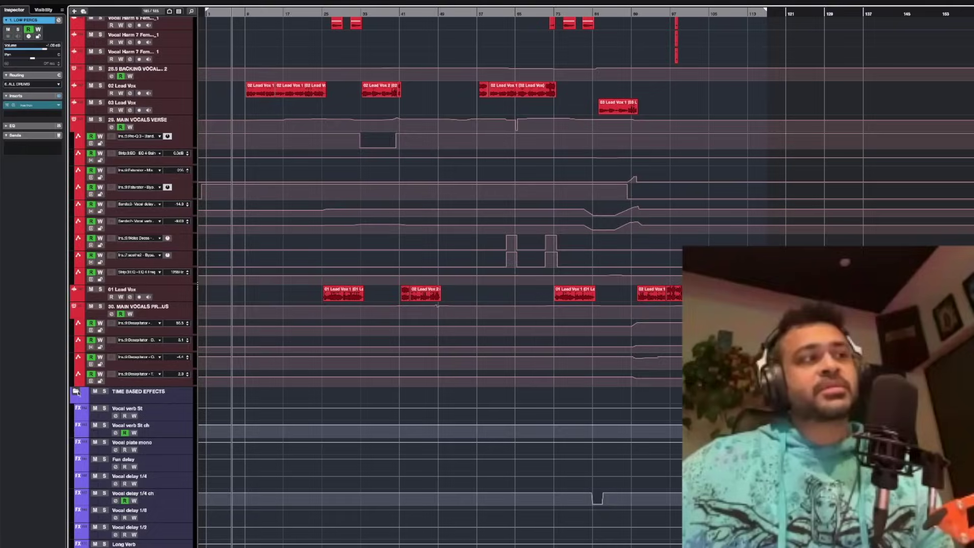
- Open the channel settings of the Kick_bip track and reposition the window over the arrangement
scroll(514, 439, up, 5)
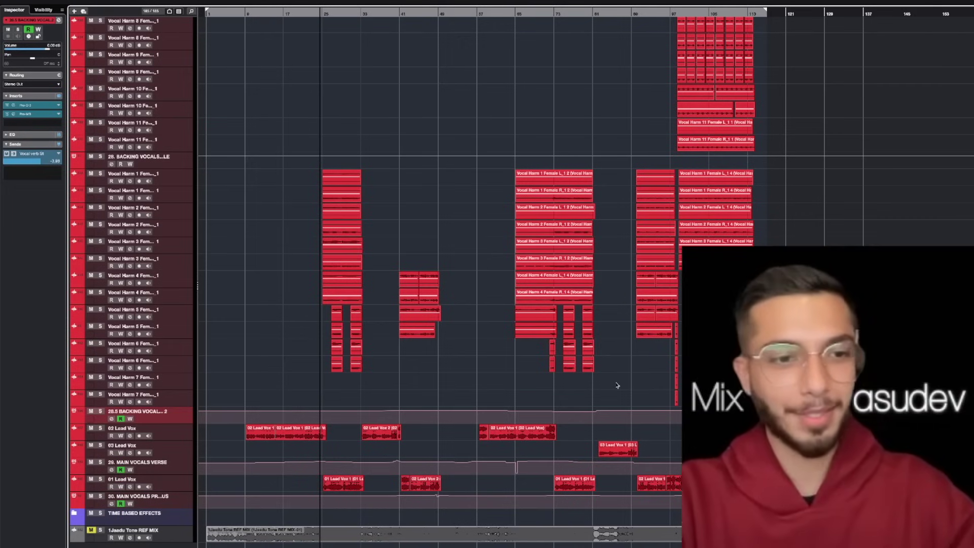
scroll(614, 385, up, 10)
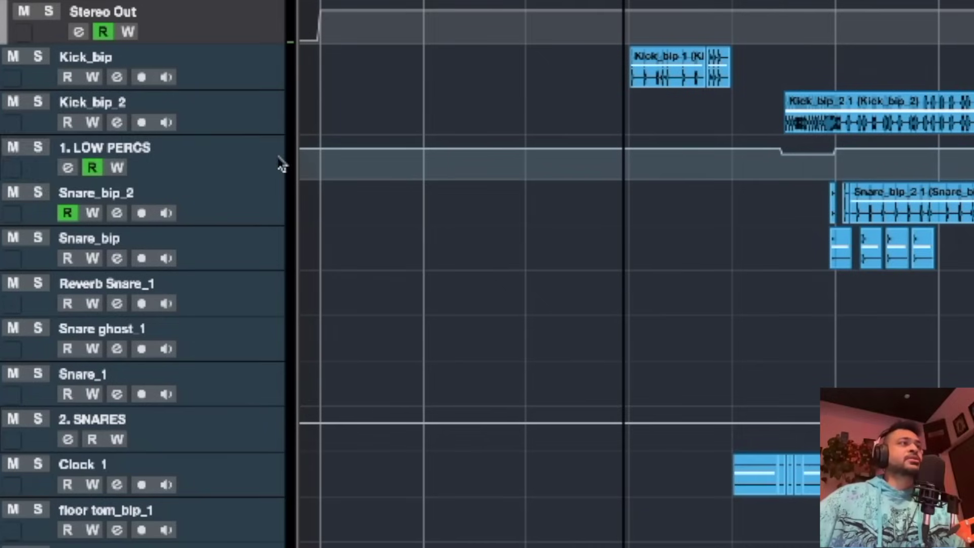
click(250, 102)
click(239, 78)
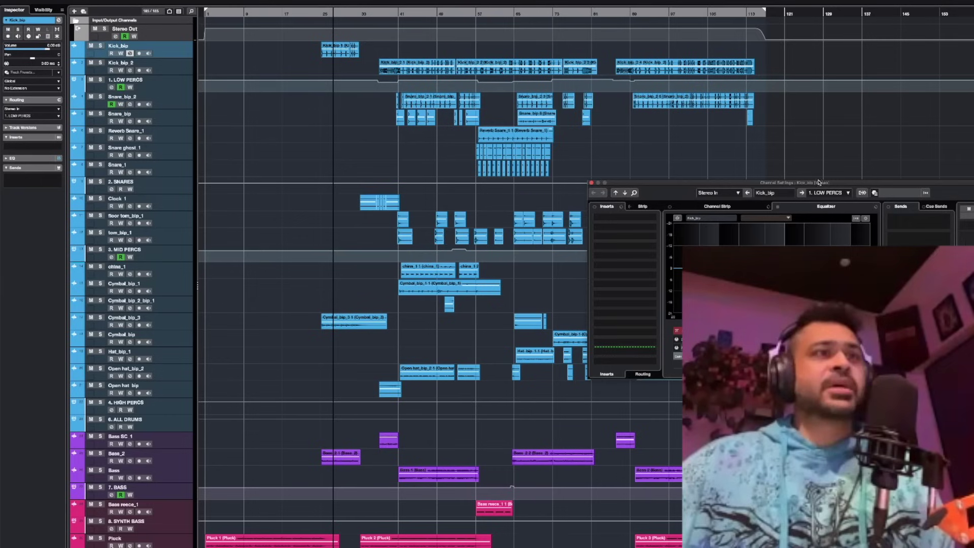
drag(825, 213, 847, 145)
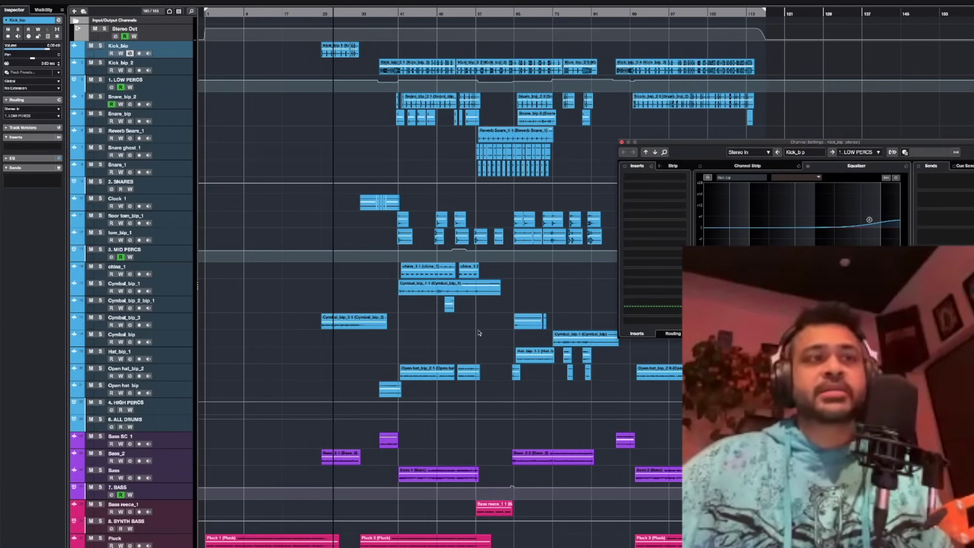
- Review the drum, bass and synth tracks, and select Kick_bip_2 to show its insert chain
scroll(494, 332, down, 5)
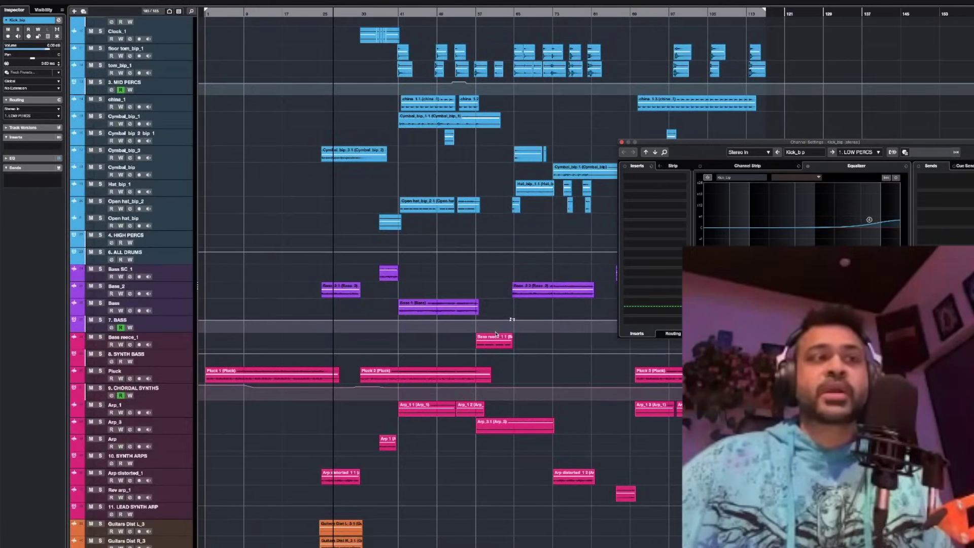
scroll(497, 331, up, 3)
scroll(497, 332, down, 2)
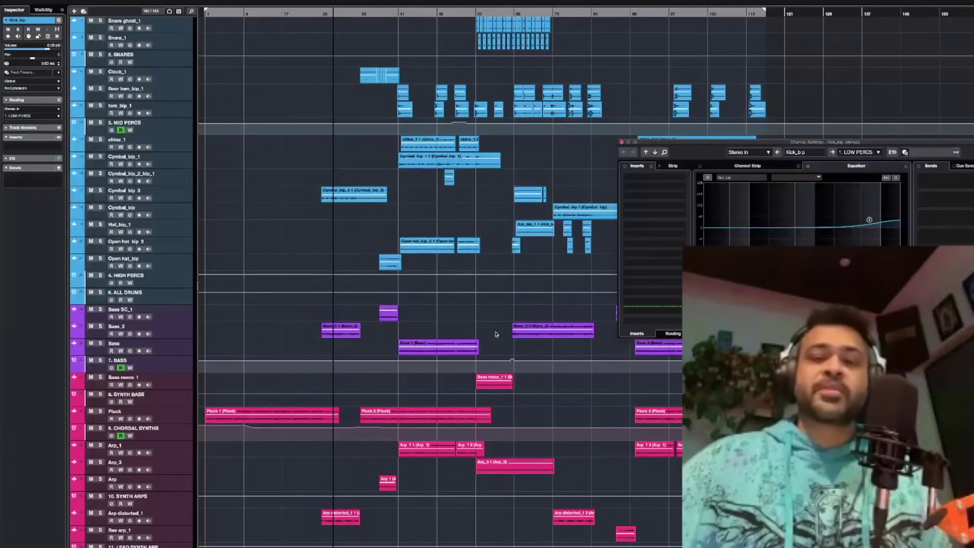
scroll(497, 334, up, 5)
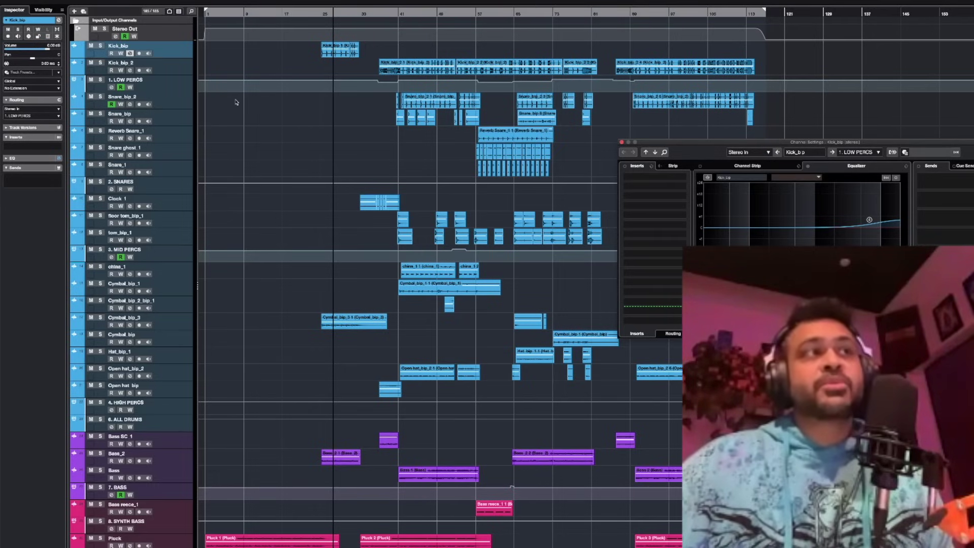
click(185, 73)
click(183, 56)
click(183, 71)
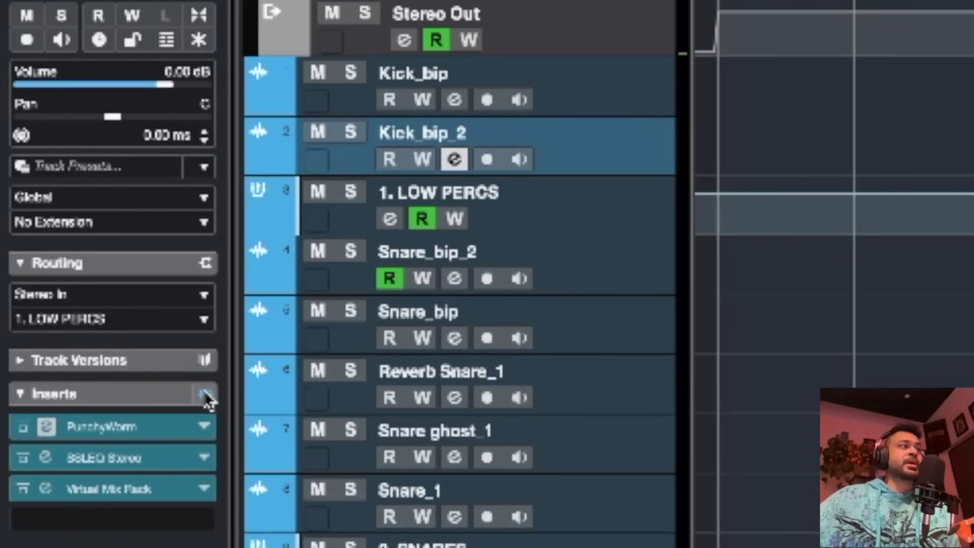
- Solo Kick_bip_2 and compare its sound with the inserts bypassed and active
double_click(414, 73)
click(350, 132)
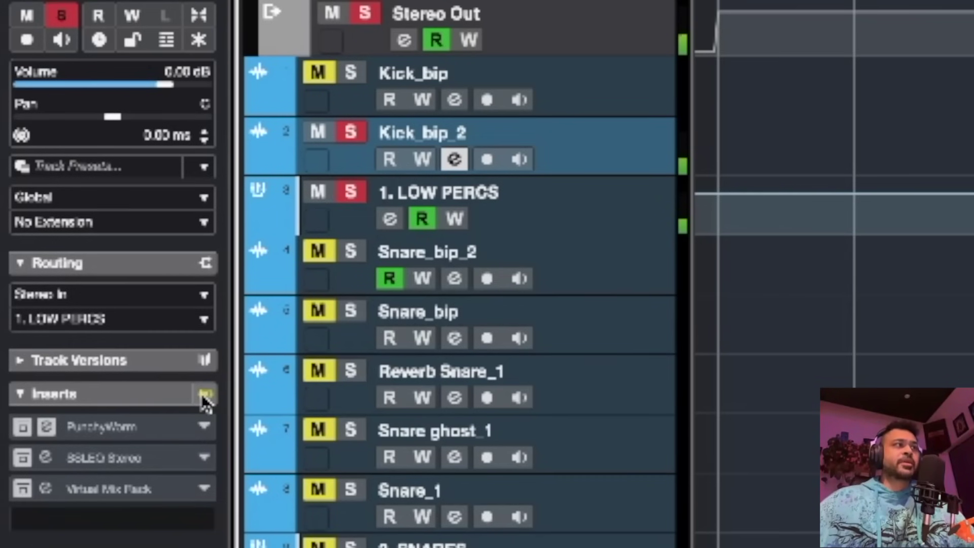
click(205, 394)
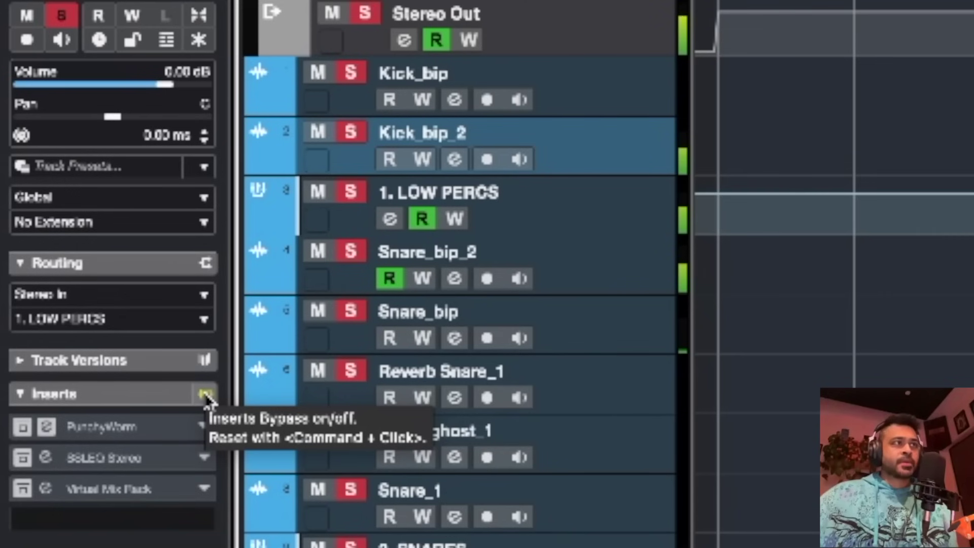
click(206, 395)
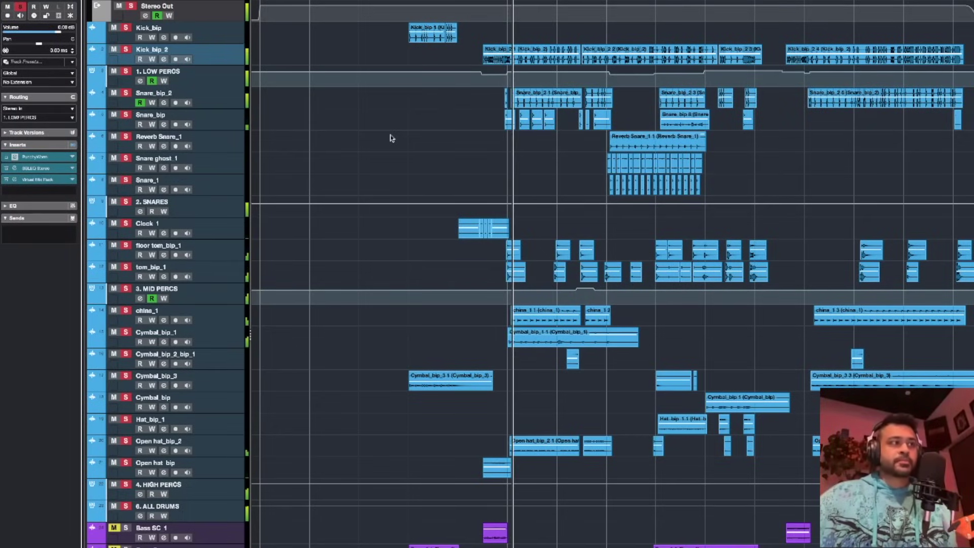
- Check the inserts and sends on Snare_bip_2 and the 1. LOW PERCS group during playback, and stop playback
click(218, 102)
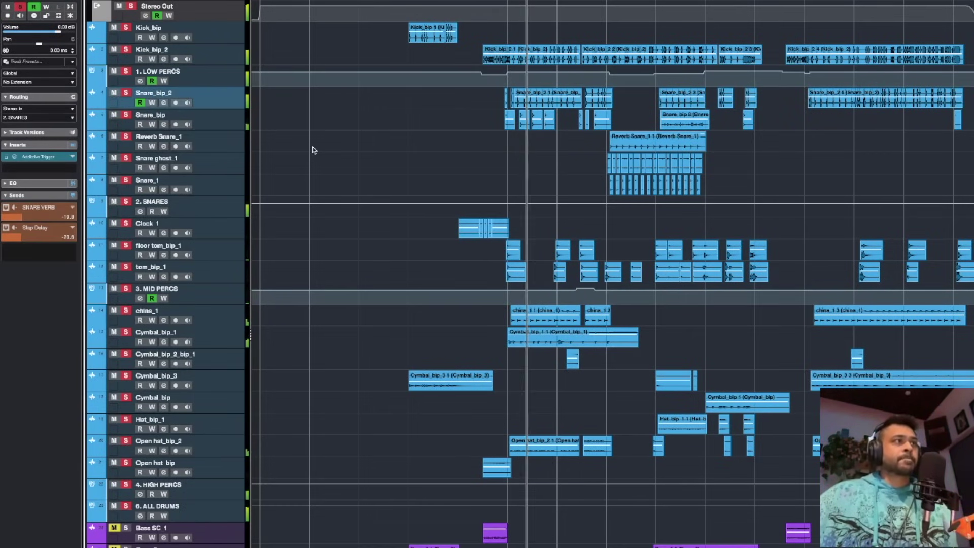
click(226, 81)
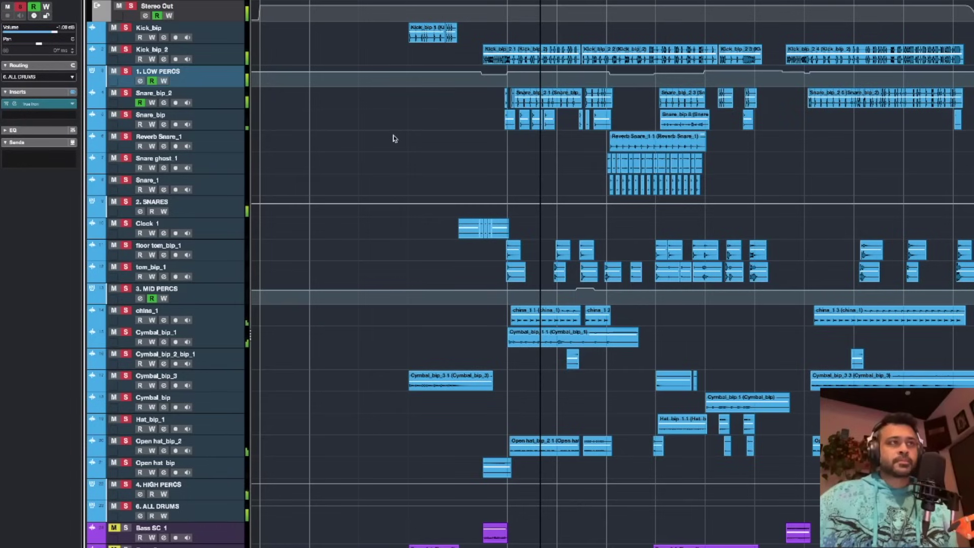
key(space)
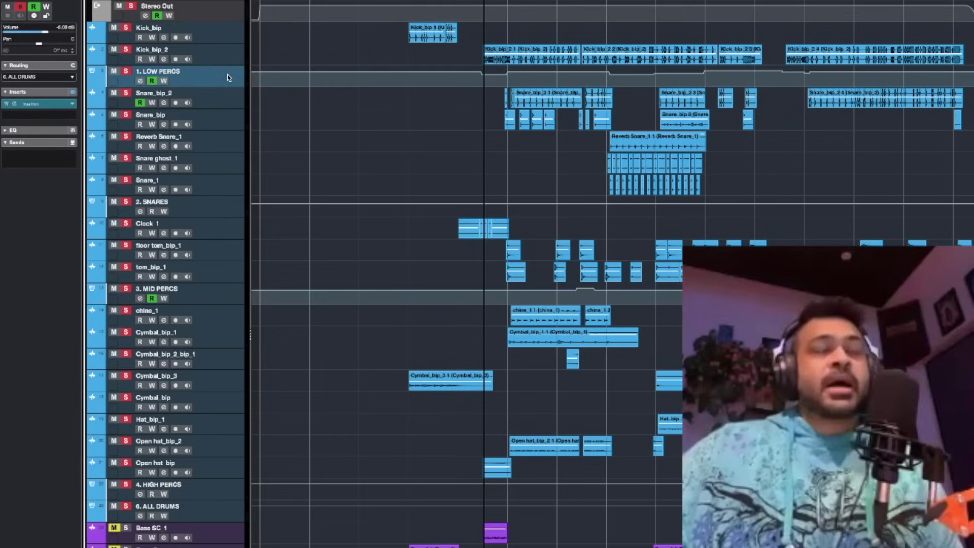
- Turn off the solo on the 6. ALL DRUMS group
click(126, 506)
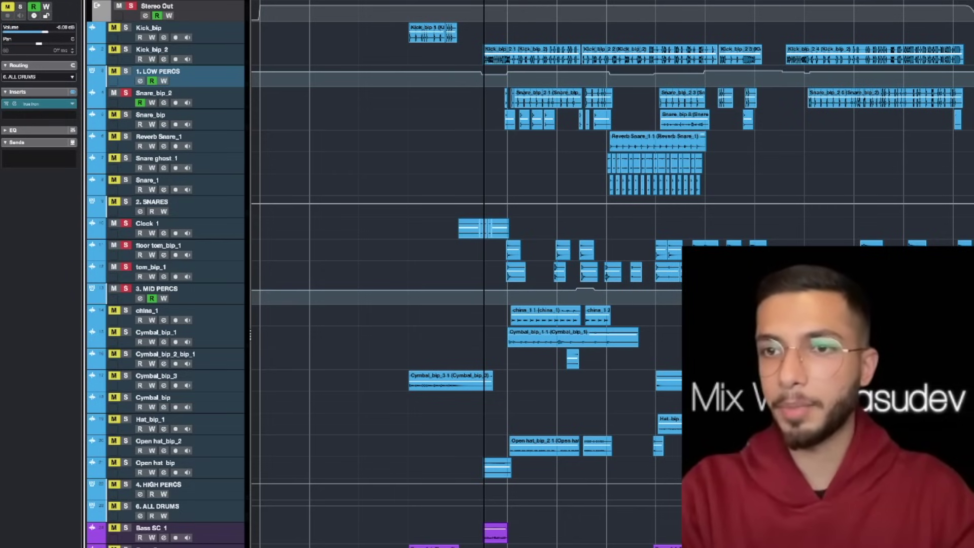
key(shift+m)
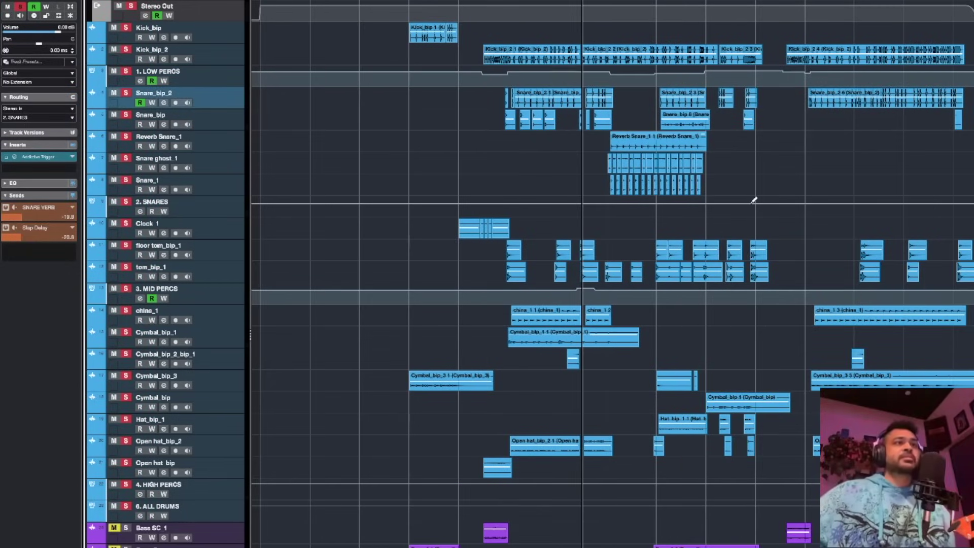
- Listen to the soloed drum tracks, clear their solos and stop playback
key(space)
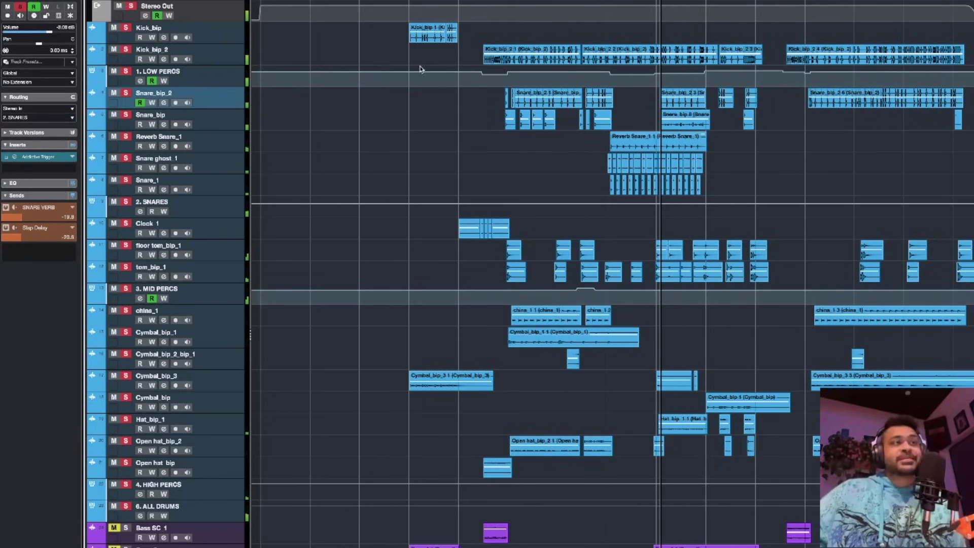
key(alt+s)
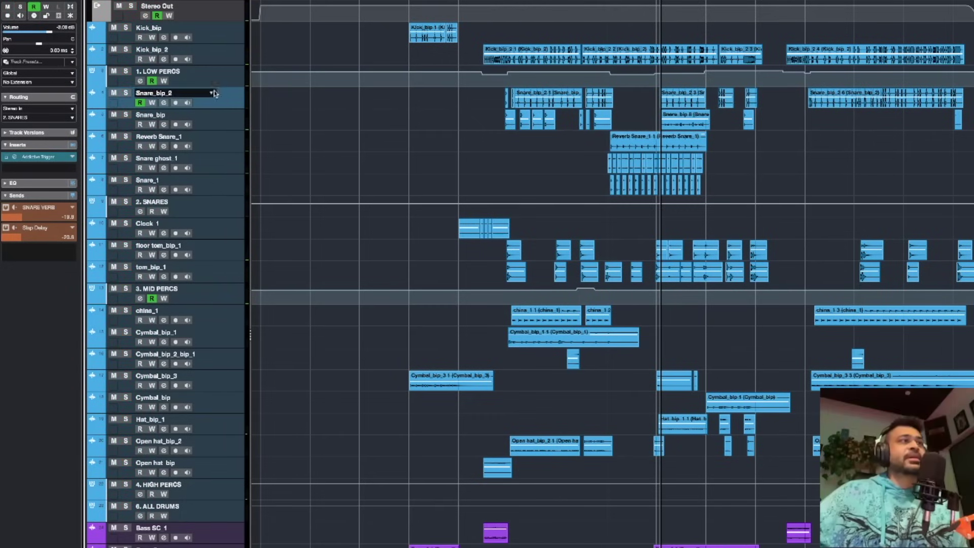
key(space)
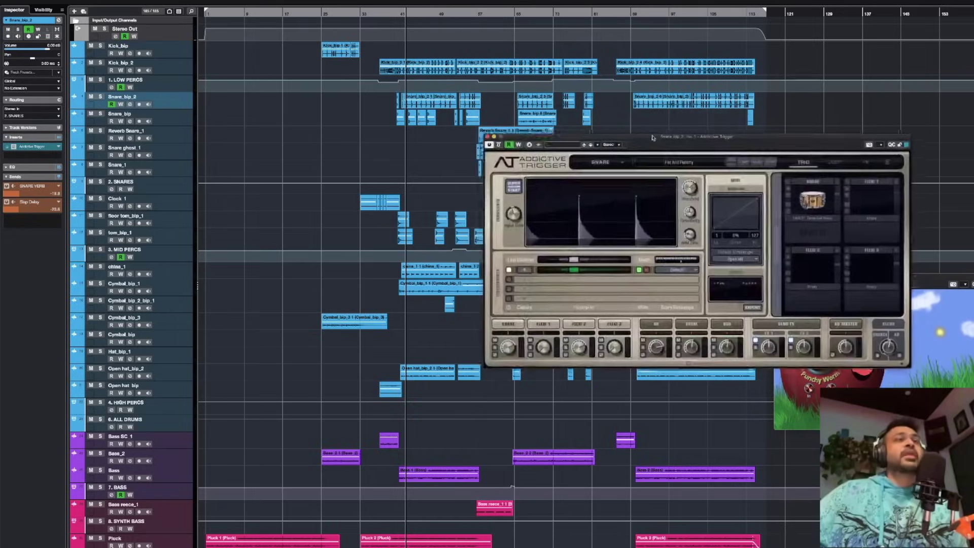
- Solo Snare_bip_2 and compare its sound with the Addictive Trigger insert bypassed and active
drag(649, 141, 543, 192)
click(60, 138)
key(s)
click(395, 17)
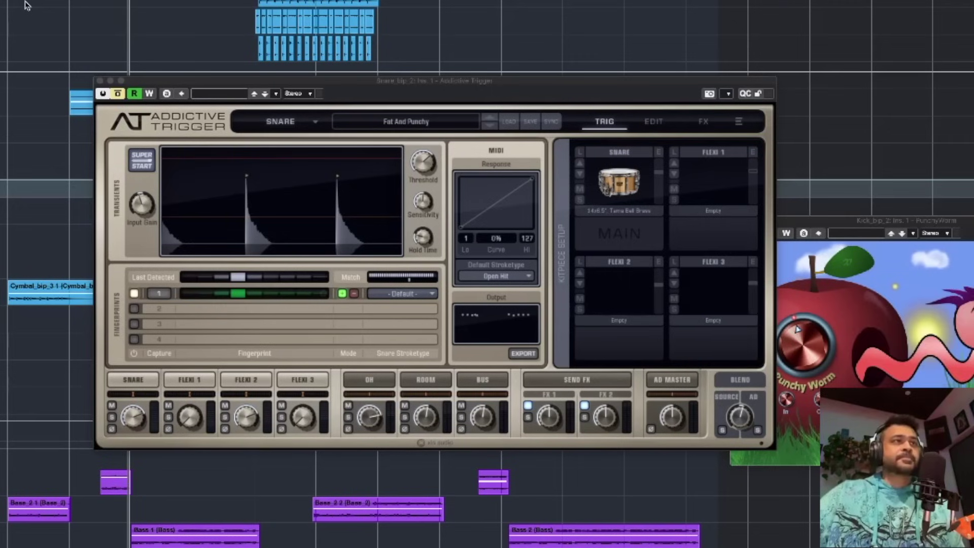
click(118, 95)
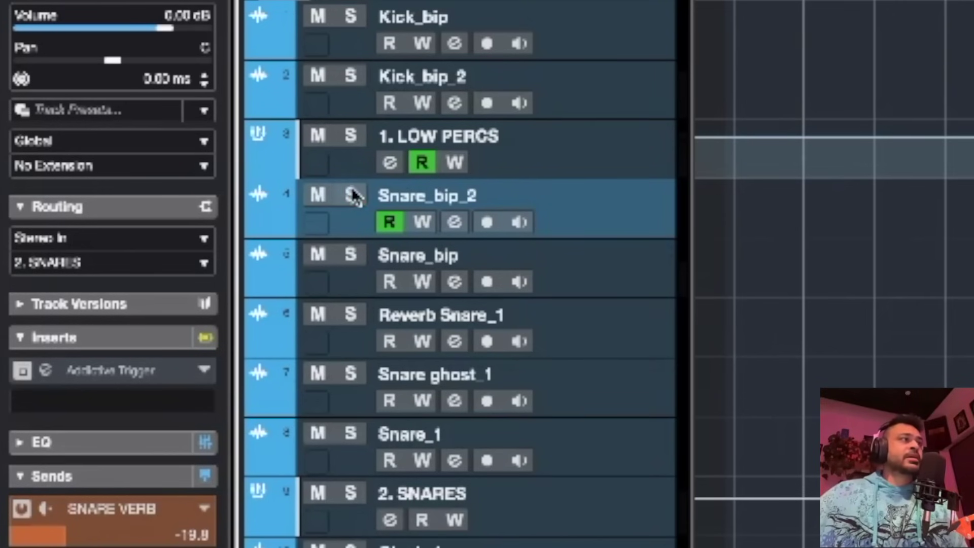
- Solo Snare_bip_2 and open the Transatlantic Plate Reverb insert on the SNARE VERB effects channel
click(353, 196)
scroll(365, 228, down, 10)
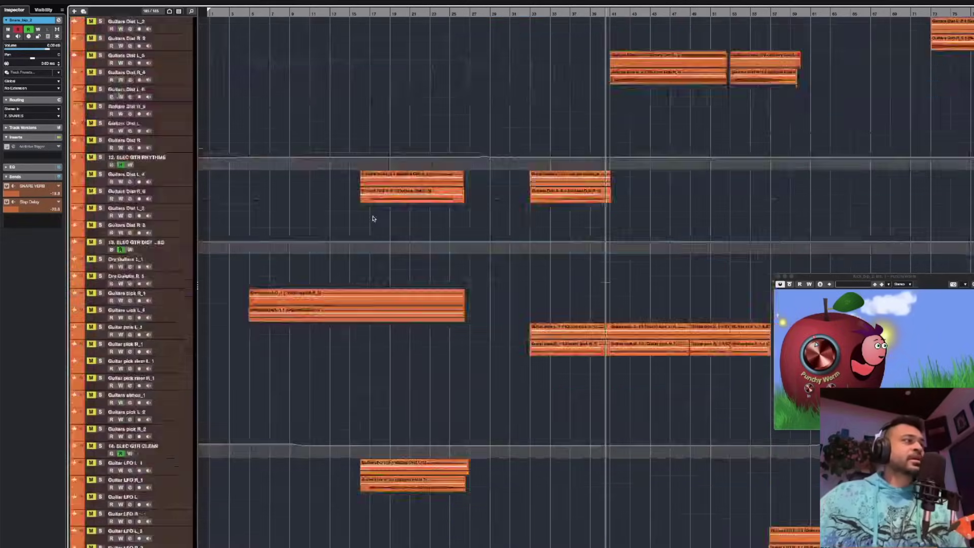
scroll(372, 218, down, 15)
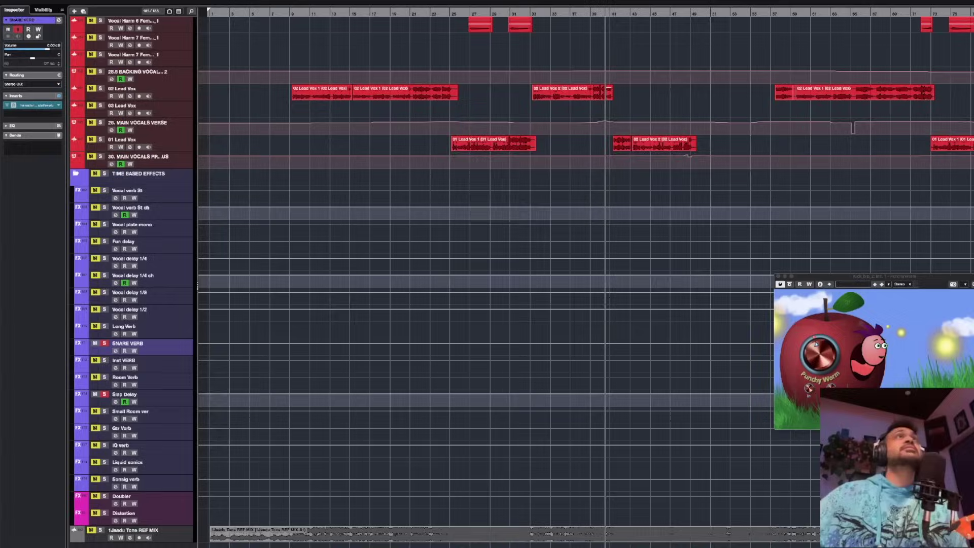
click(33, 105)
drag(571, 151, 590, 245)
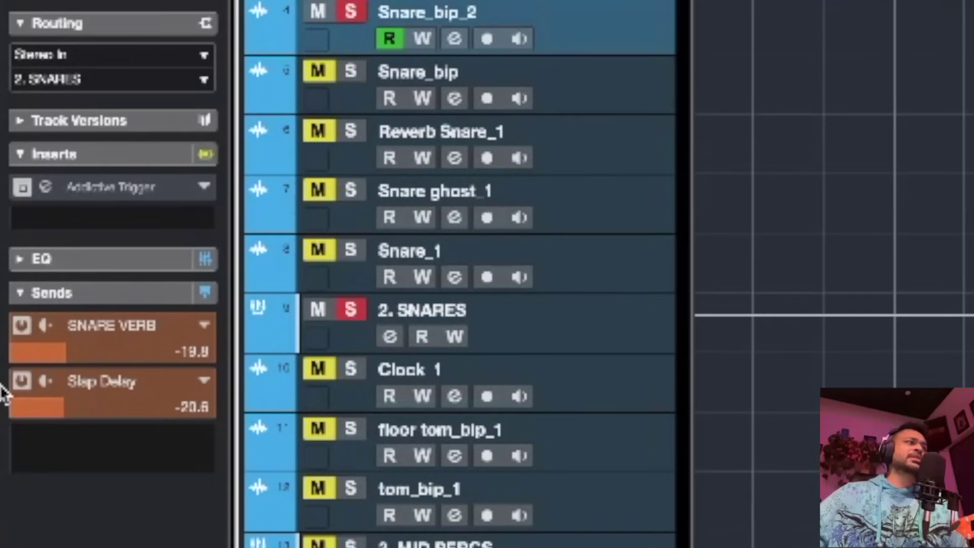
- Compare Snare_bip_2 with its SNARE VERB and Slap Delay sends off and on, and reactivate its bypassed insert
click(22, 383)
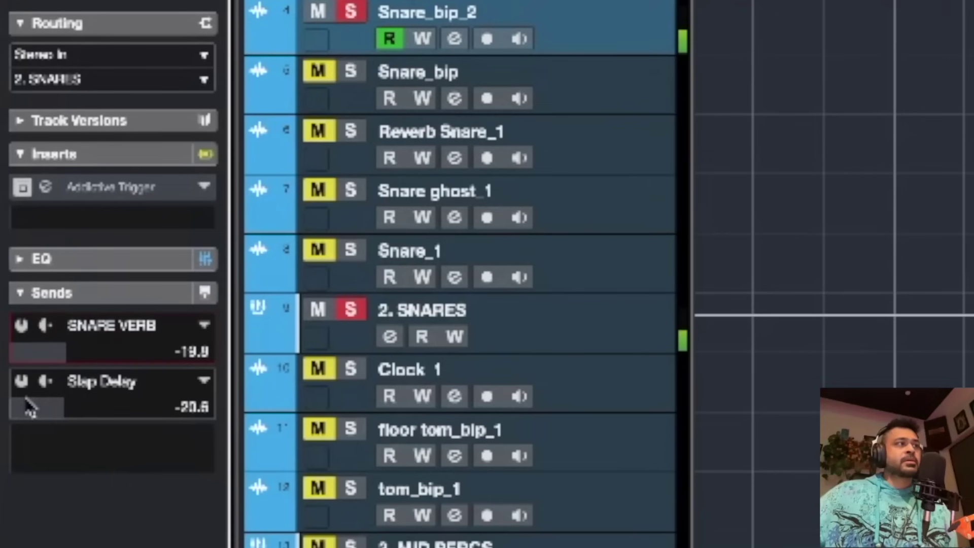
click(27, 406)
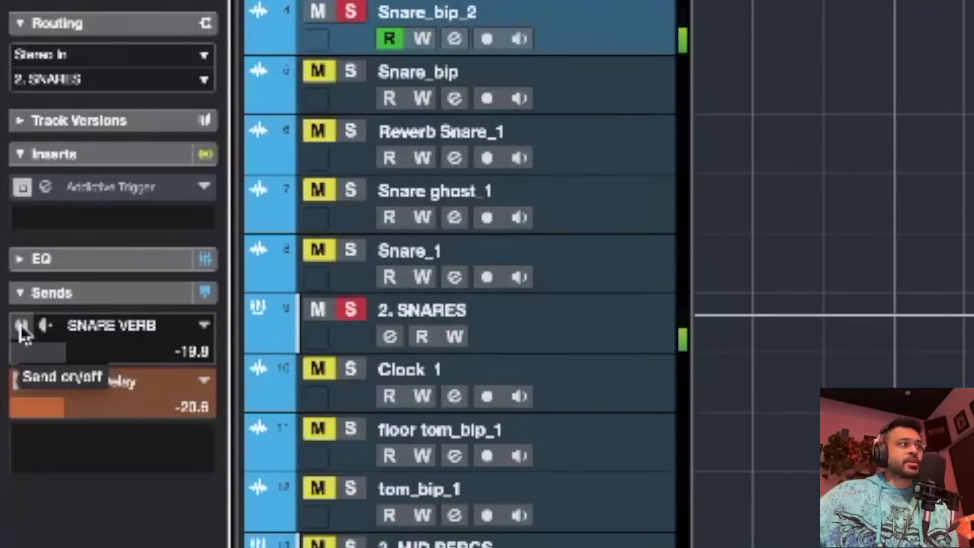
click(6, 186)
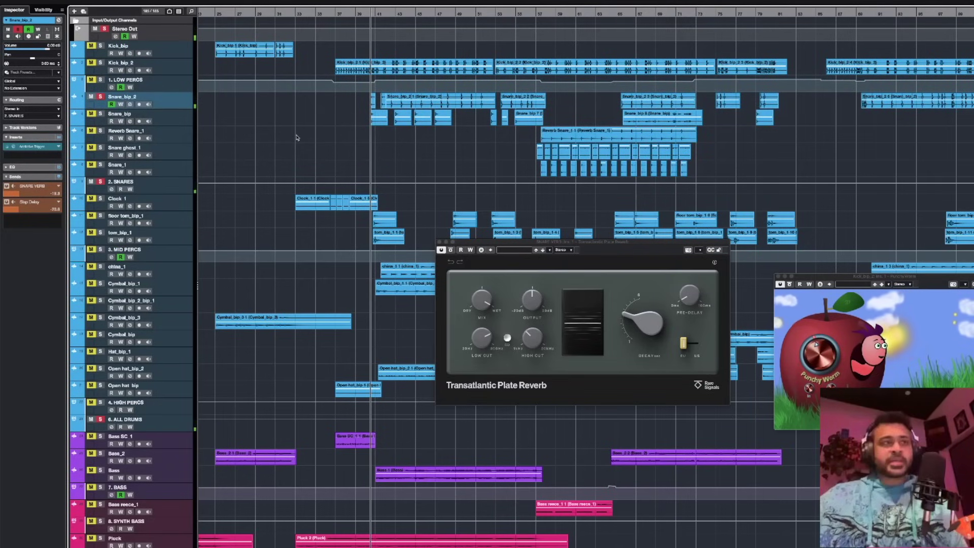
- Turn off the solo on Snare_bip_2 and close the Transatlantic Plate Reverb window
click(101, 97)
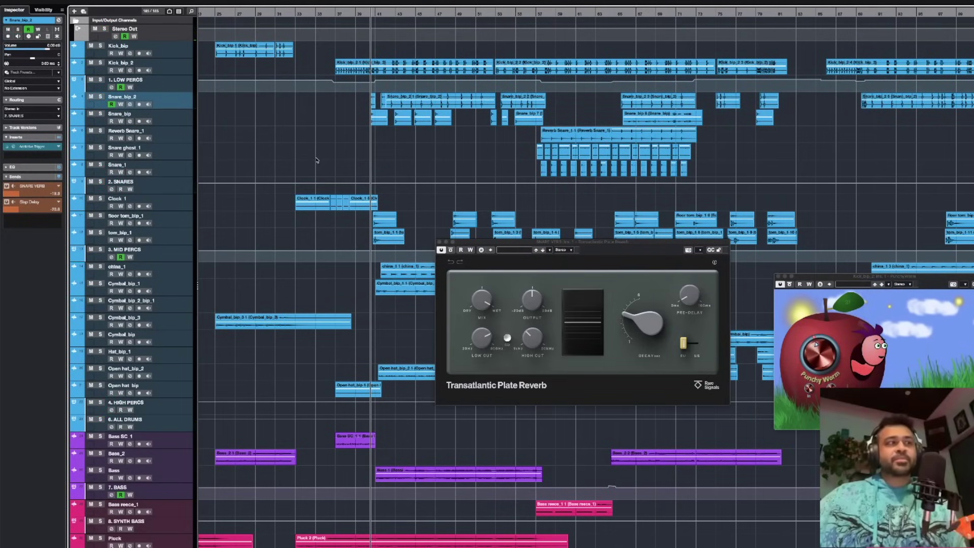
scroll(315, 159, down, 5)
scroll(278, 302, up, 5)
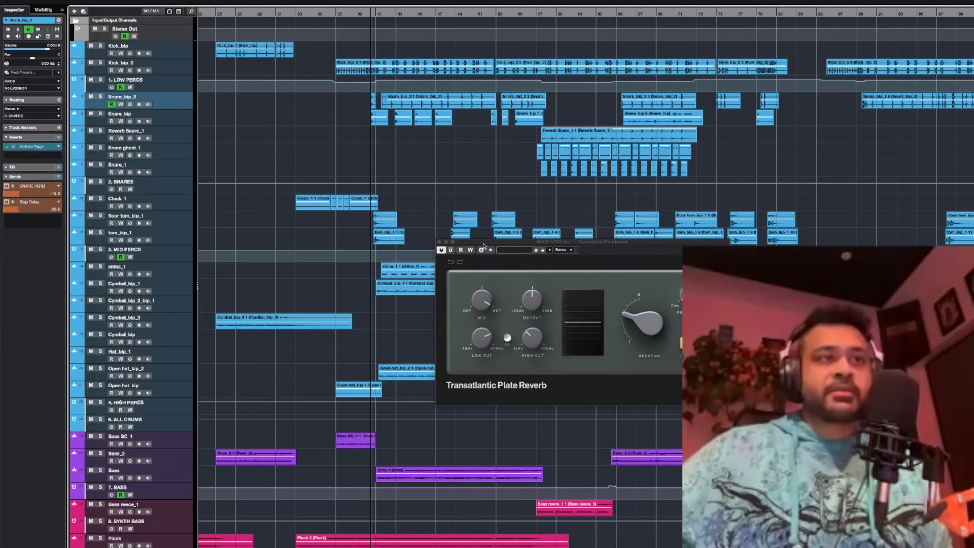
click(439, 242)
- Reopen the Transatlantic Plate Reverb on the SNARE VERB channel and examine its low-cut and high-cut settings
scroll(436, 216, down, 5)
scroll(451, 177, up, 5)
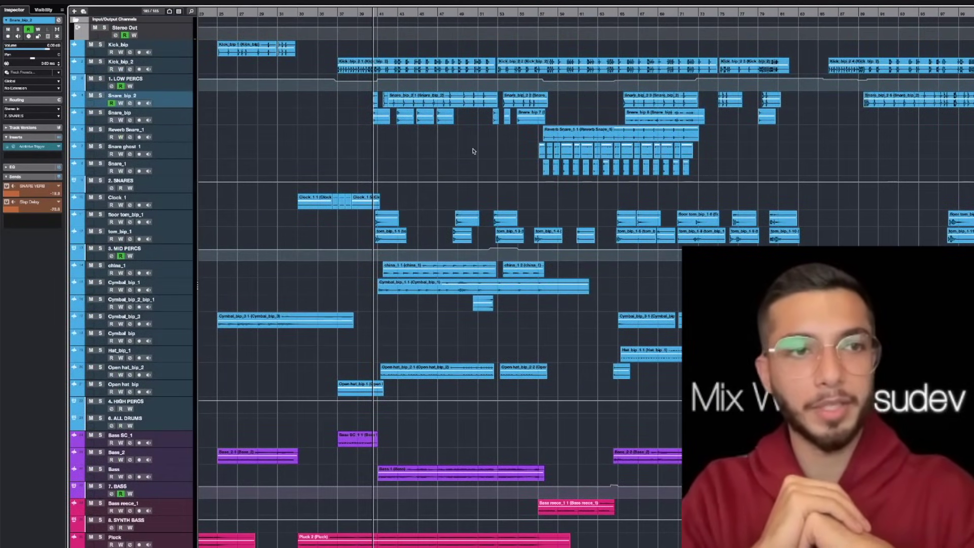
scroll(467, 147, down, 2)
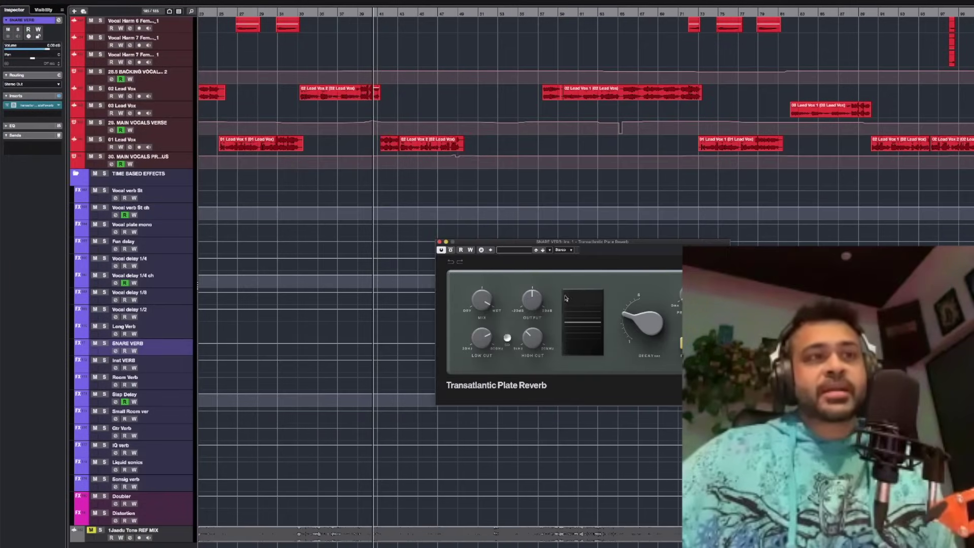
scroll(341, 189, up, 15)
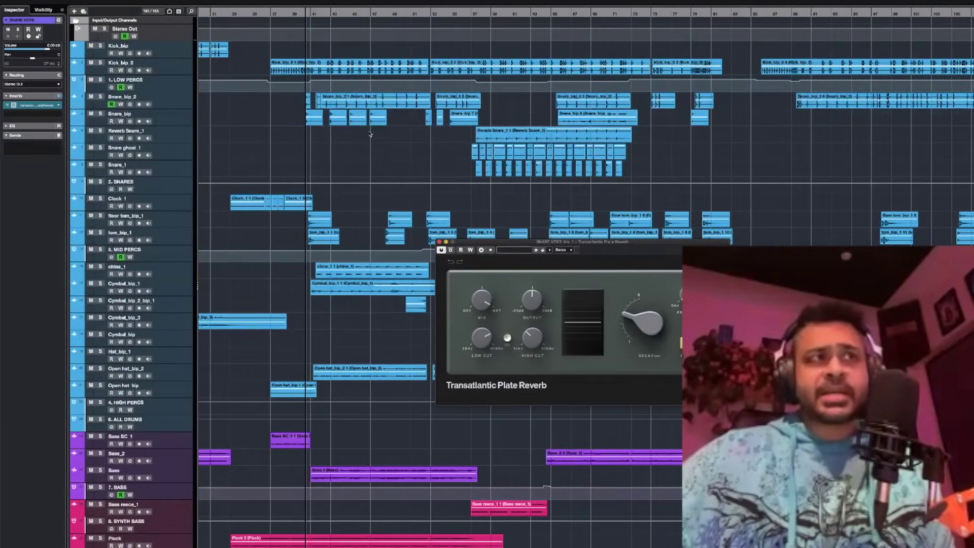
scroll(406, 152, down, 15)
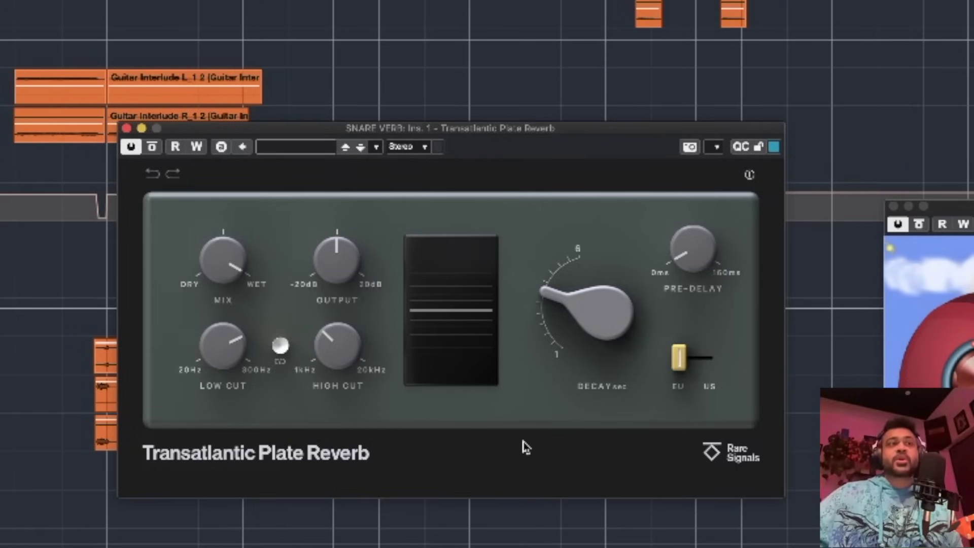
mouse_move(351, 337)
mouse_move(215, 350)
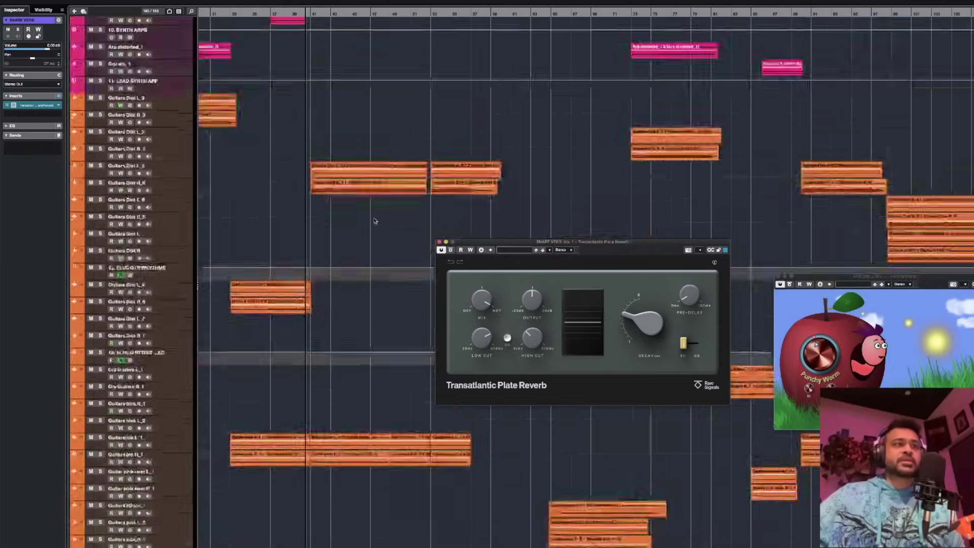
- Check the settings of the remaining snare tracks in turn, from Snare_bip down to the 2. SNARES group
scroll(370, 217, up, 10)
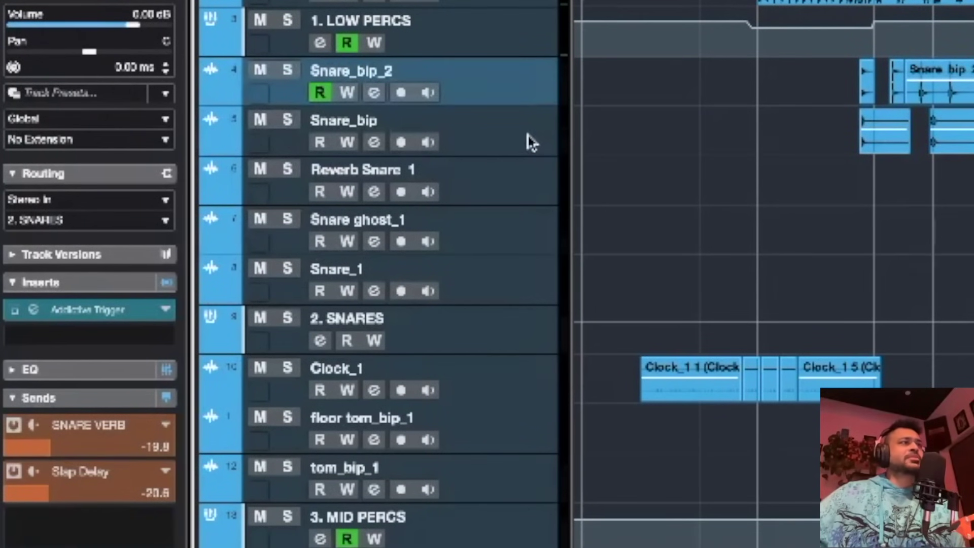
click(530, 144)
click(525, 172)
click(530, 238)
click(527, 292)
click(532, 243)
click(522, 300)
click(513, 337)
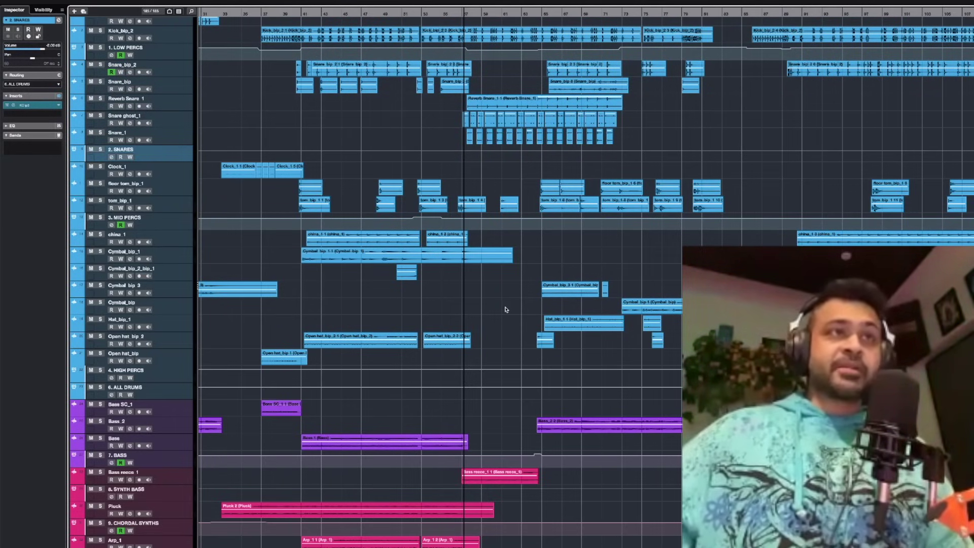
scroll(504, 303, up, 1)
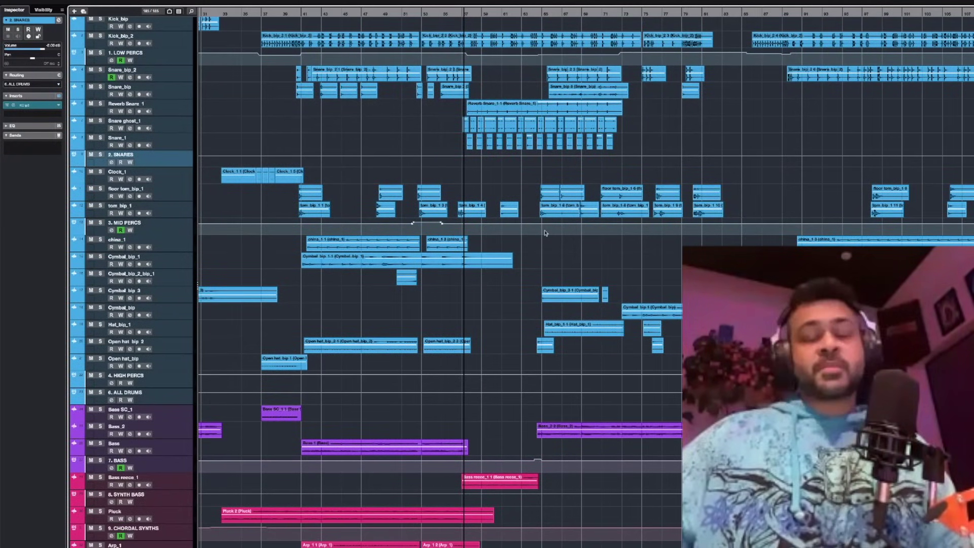
scroll(378, 163, up, 2)
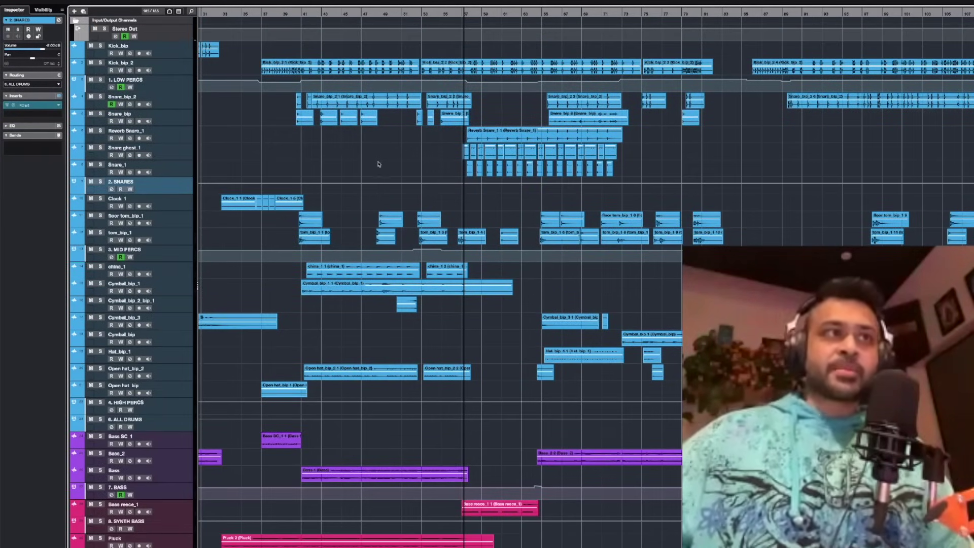
scroll(378, 164, down, 5)
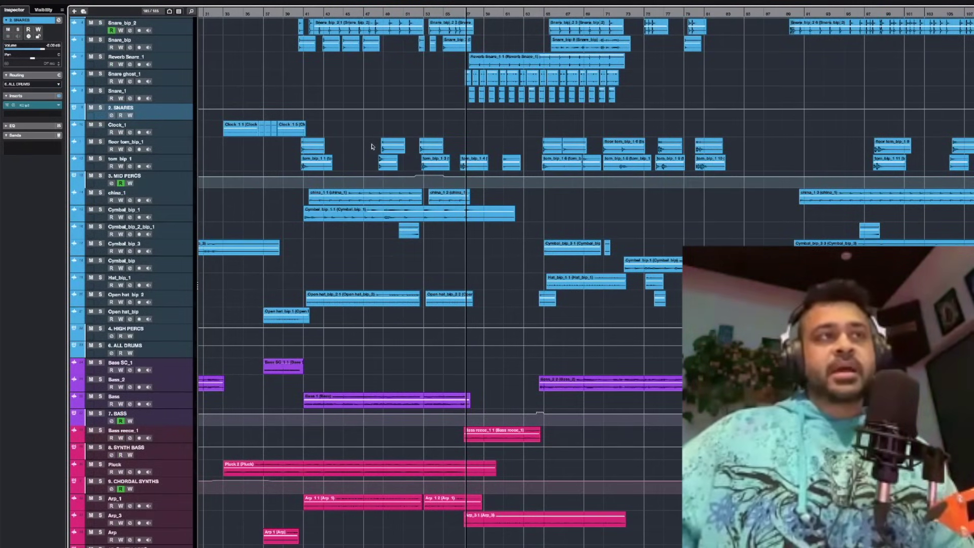
scroll(372, 146, up, 5)
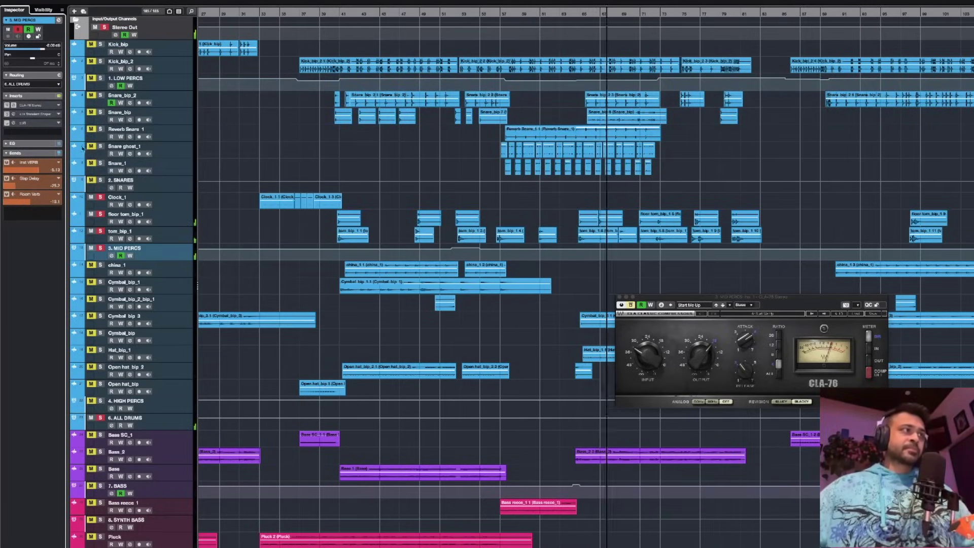
- Listen to the soloed 3. MID PERCS group with its sends bypassed, examine its CLA-76 compressor and close the plug-in
key(space)
click(59, 152)
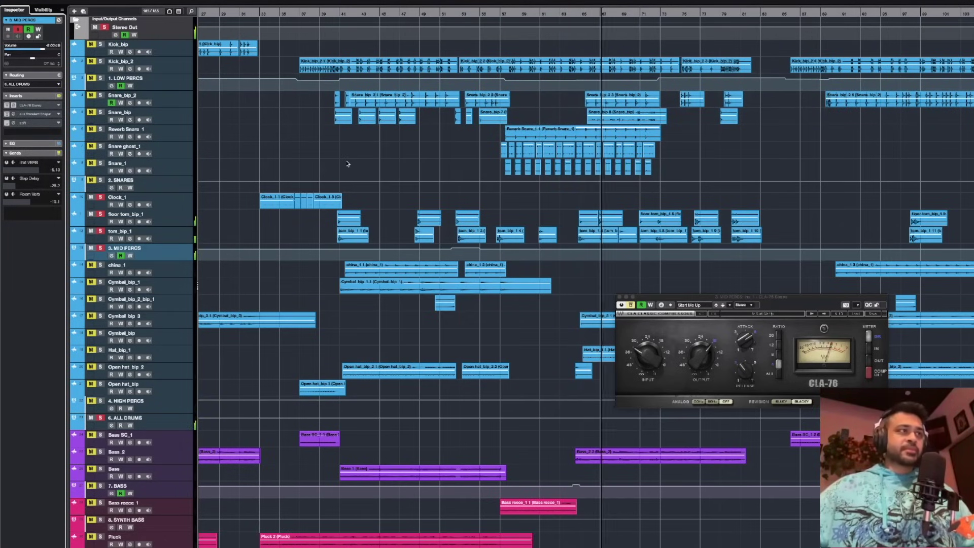
key(space)
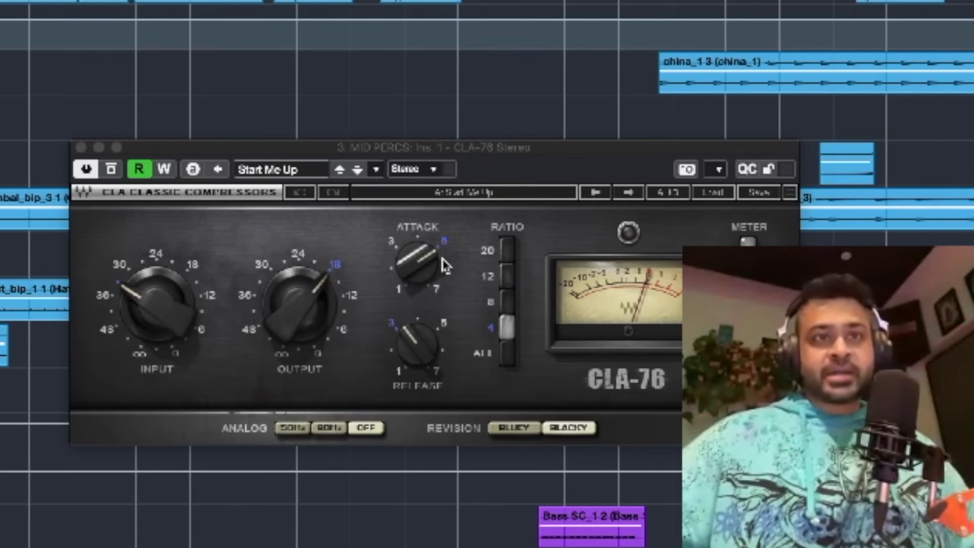
drag(487, 147, 292, 188)
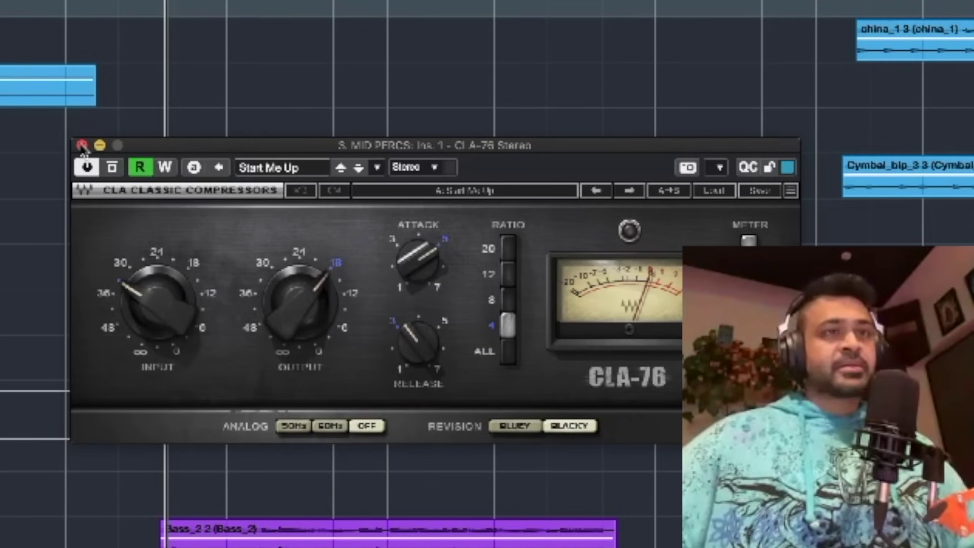
click(82, 146)
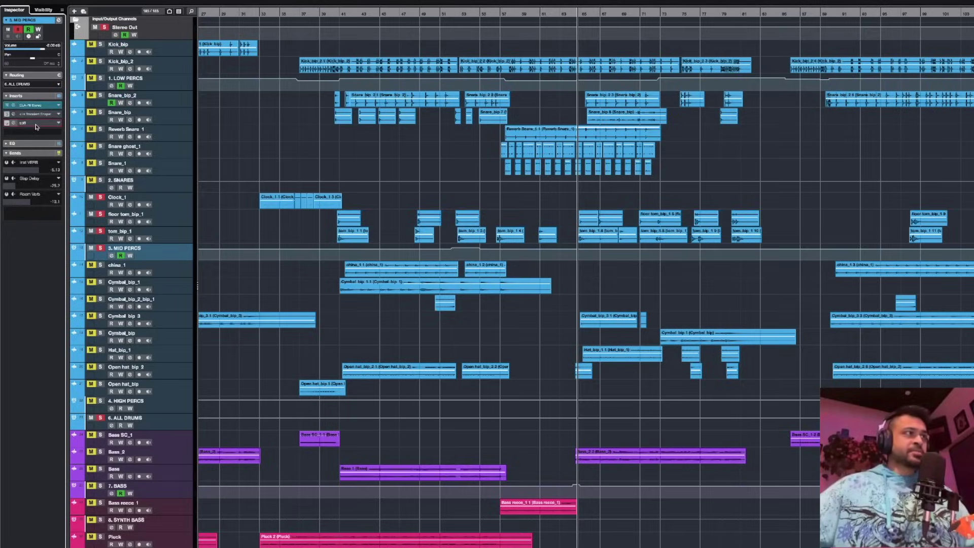
- Open the spiff insert on 3. MID PERCS and compare the group's sound with it bypassed and active
click(37, 124)
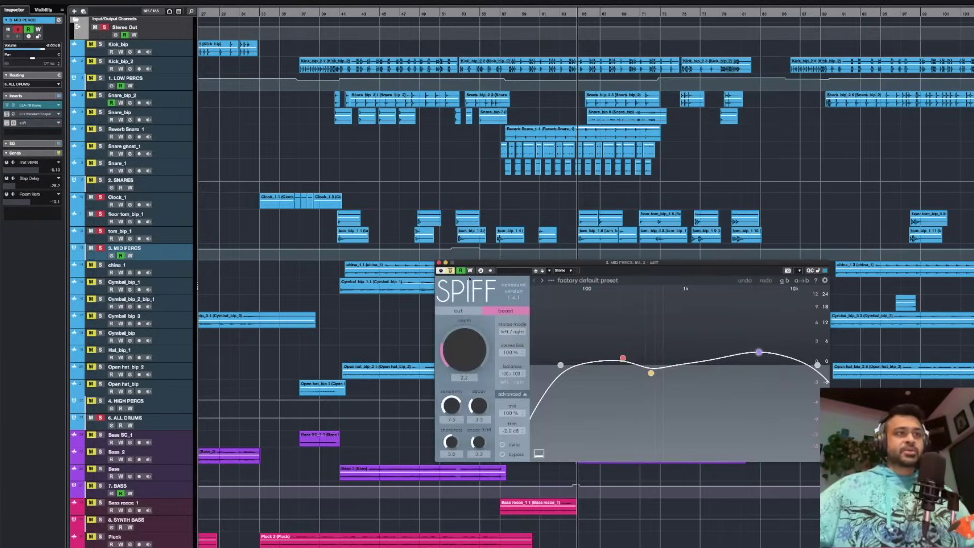
click(450, 270)
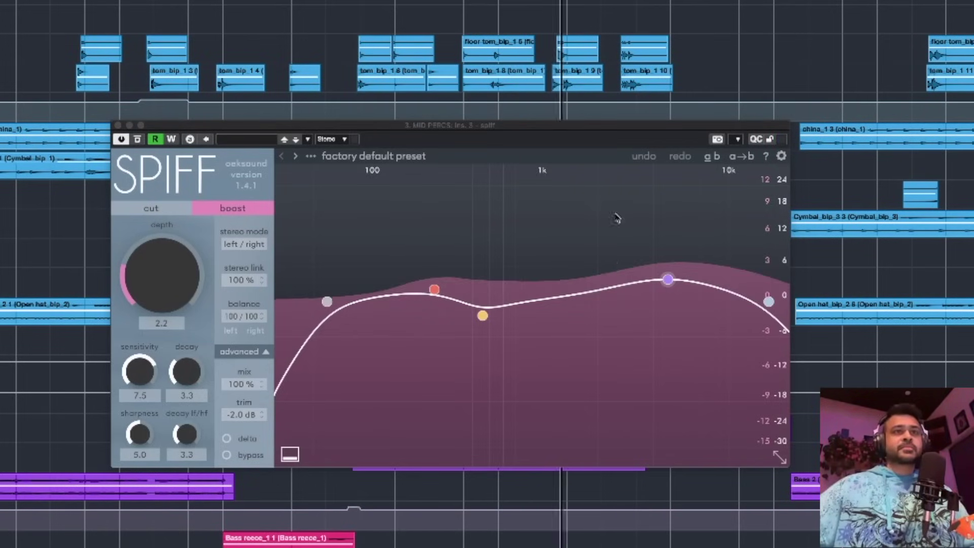
click(137, 140)
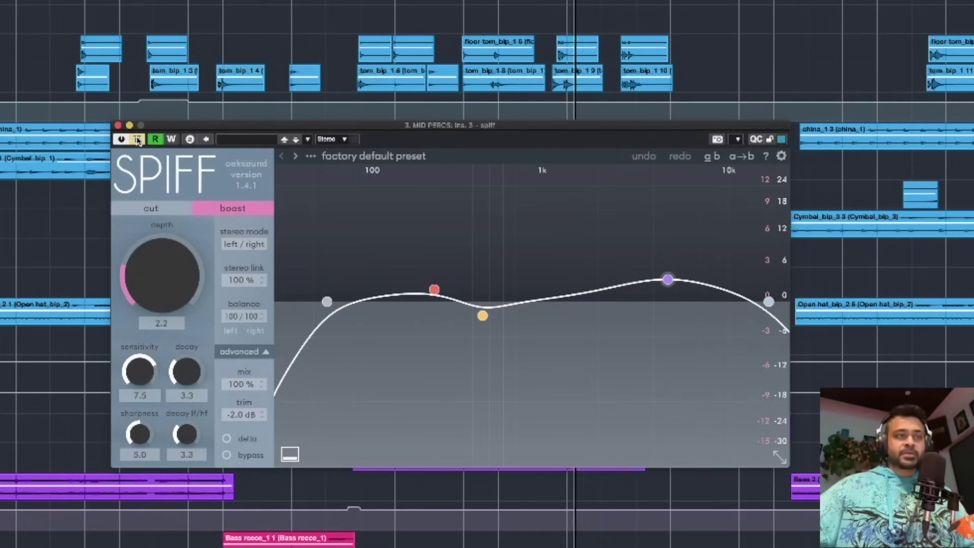
click(138, 140)
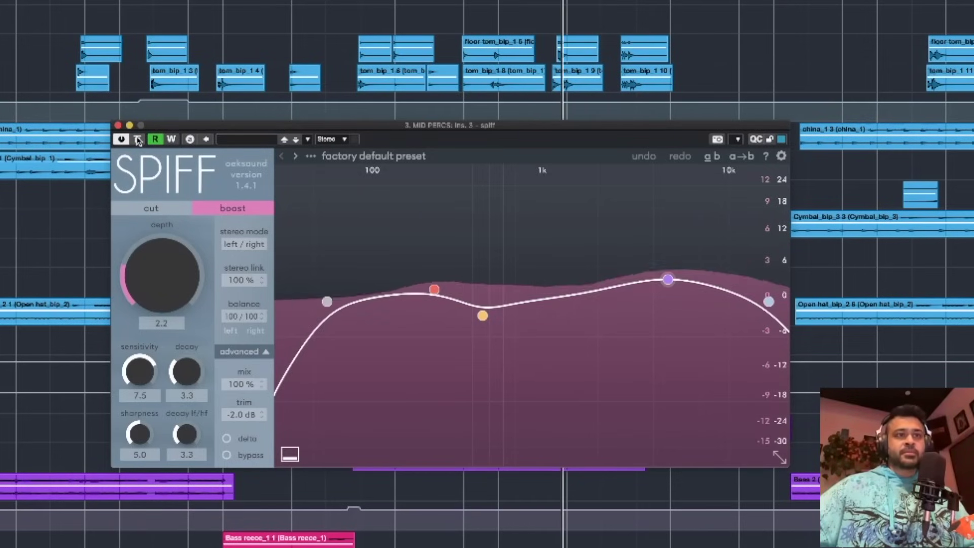
- Monitor spiff's delta signal to hear only what it changes on 3. MID PERCS
click(227, 440)
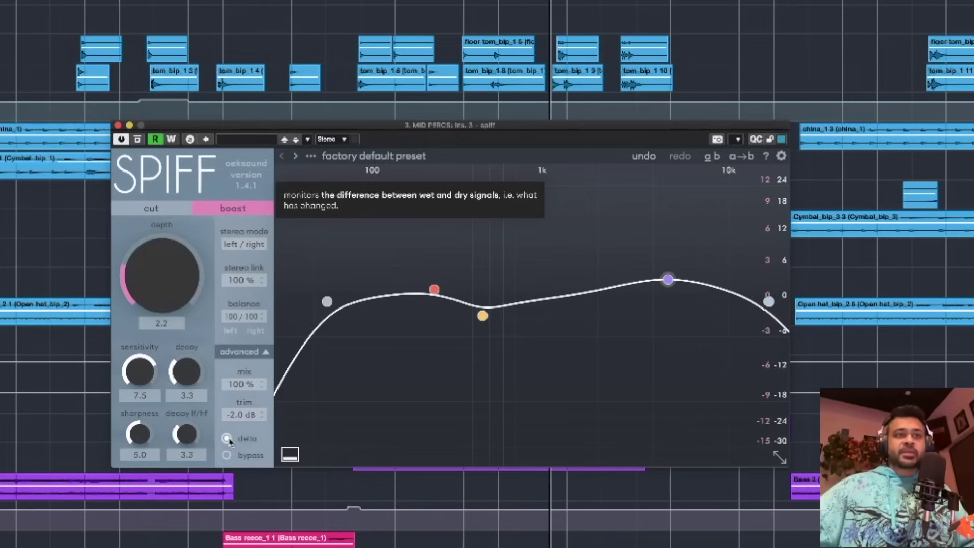
click(227, 439)
click(227, 440)
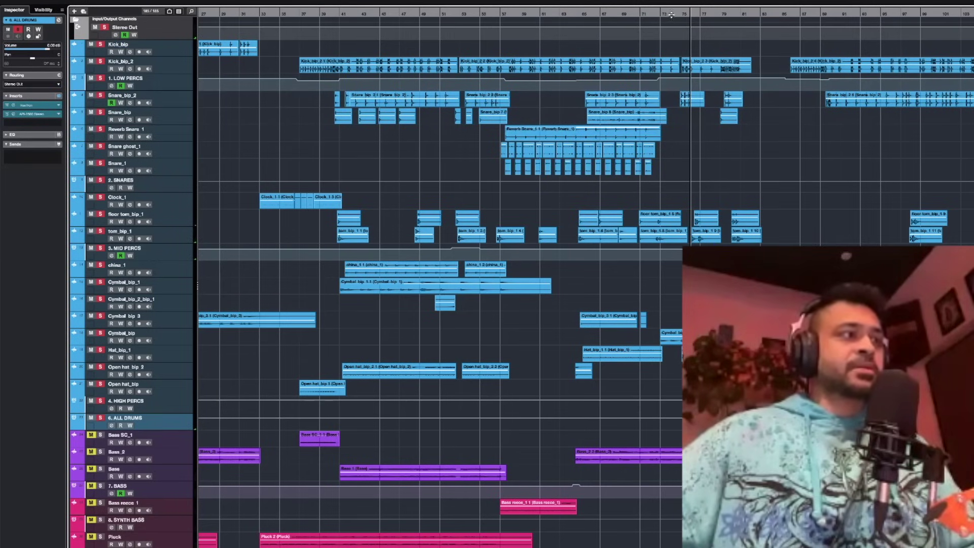
- Play the drums with Snare_bip_2 isolated from the soloed drum tracks, and clear the 6. ALL DRUMS solo
click(101, 99)
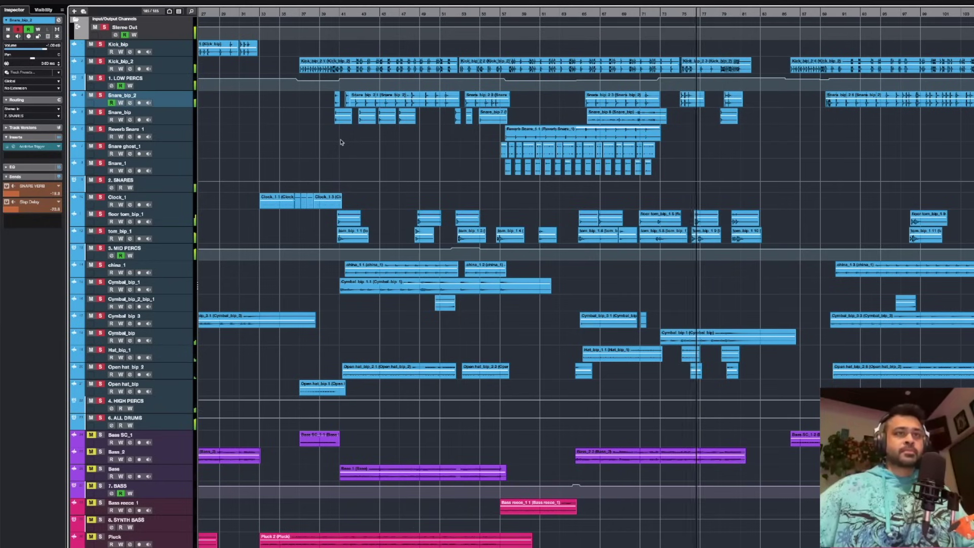
key(space)
click(102, 418)
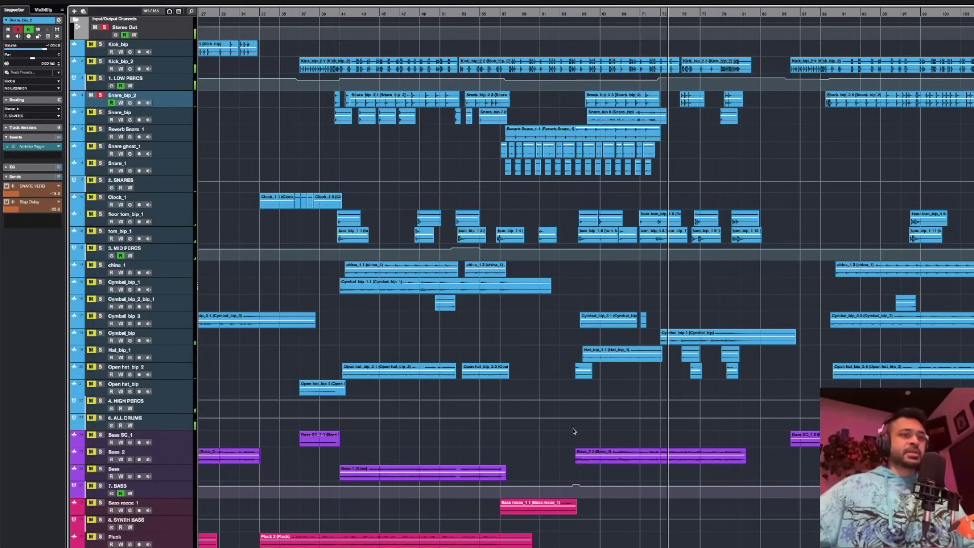
scroll(551, 215, down, 4)
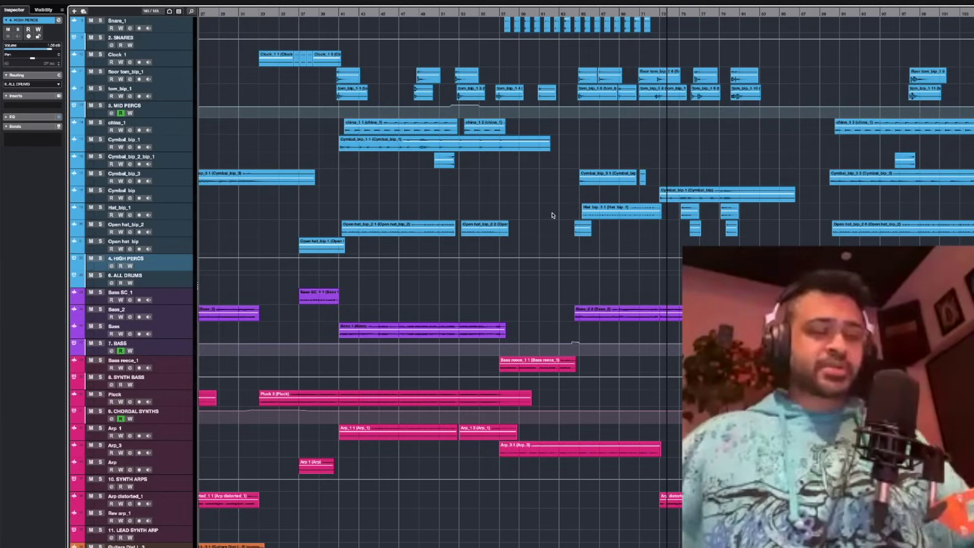
- Listen to the soloed 6. ALL DRUMS group while toggling Snare_bip_2 in and out of the mix, and stop playback
scroll(552, 216, down, 5)
click(177, 128)
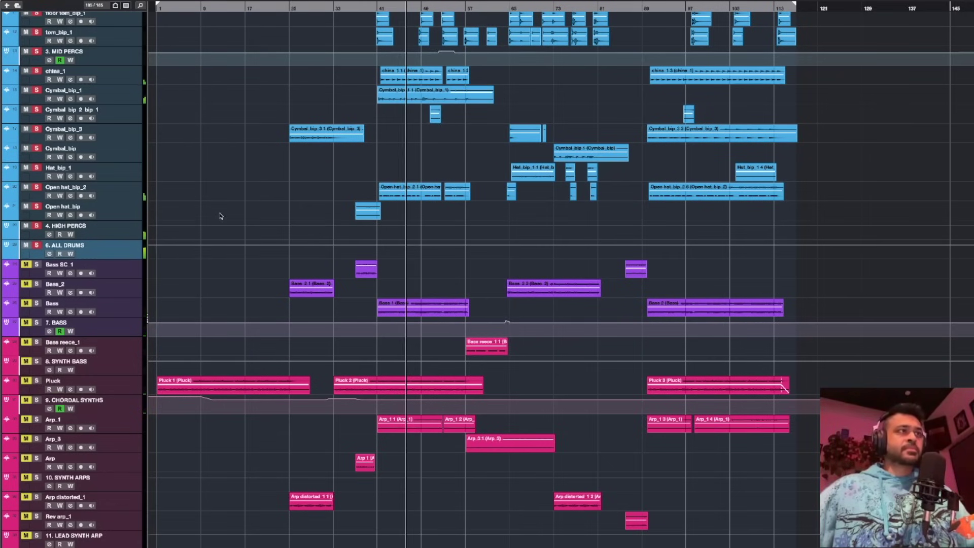
scroll(221, 215, up, 10)
click(26, 103)
click(37, 108)
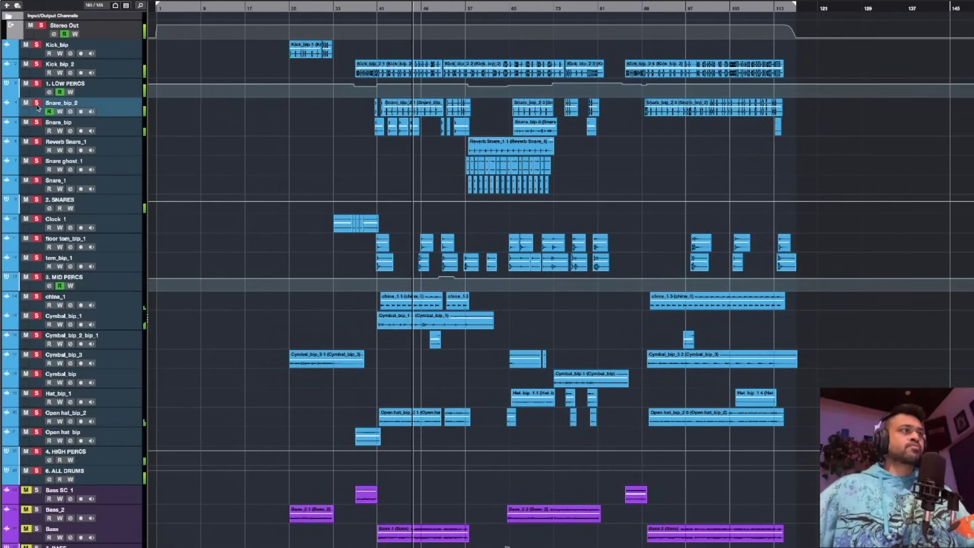
scroll(315, 157, down, 6)
scroll(310, 167, up, 2)
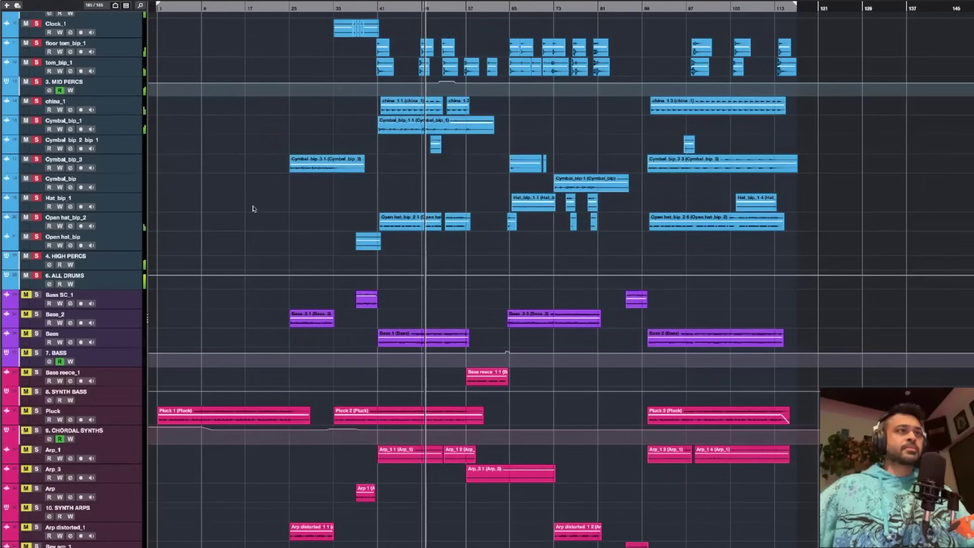
key(space)
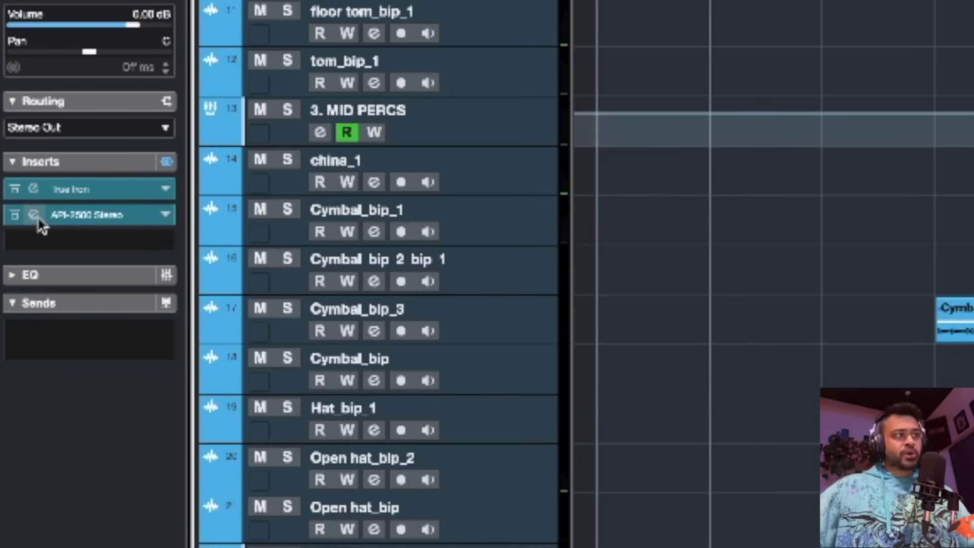
- Open the API-2500 compressor on 6. ALL DRUMS, examine its settings and move its window clear of the tracks
click(104, 215)
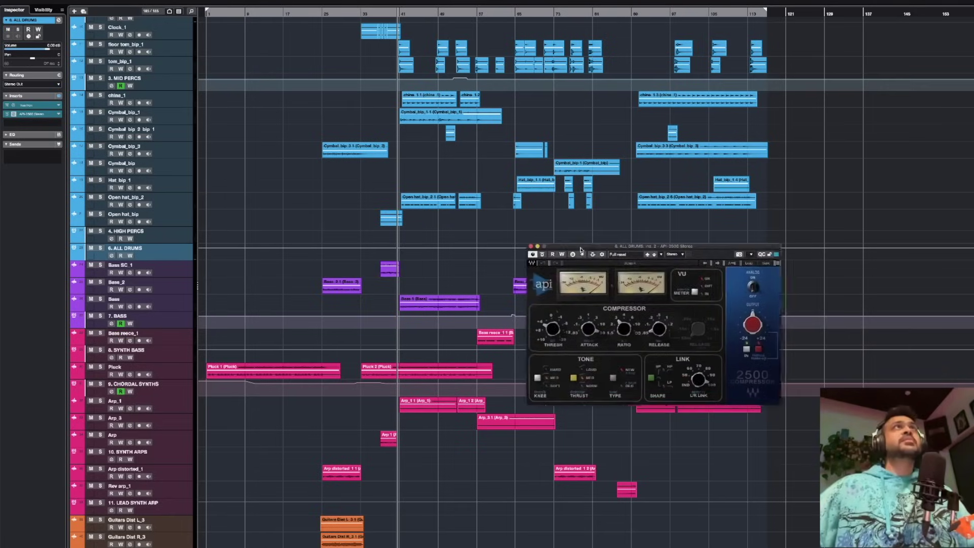
drag(581, 249, 519, 251)
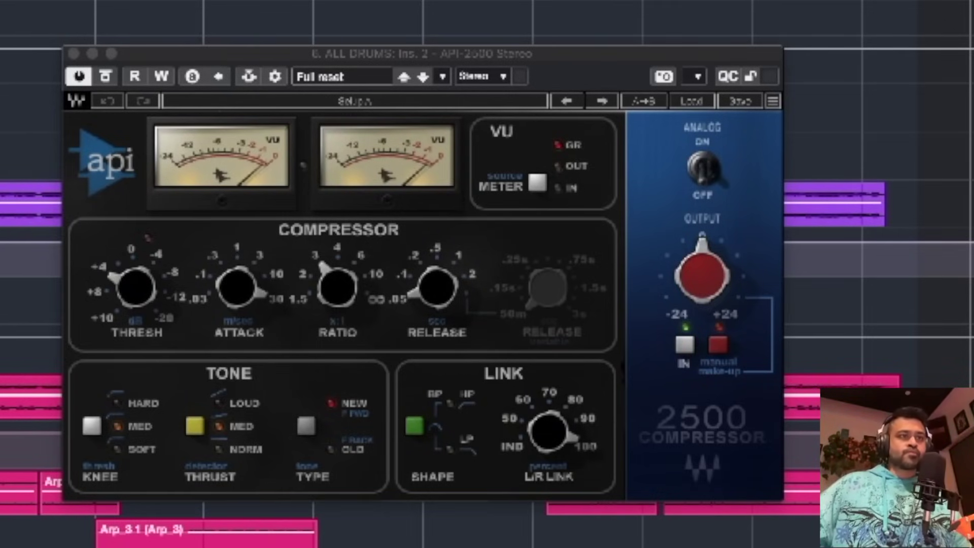
click(104, 79)
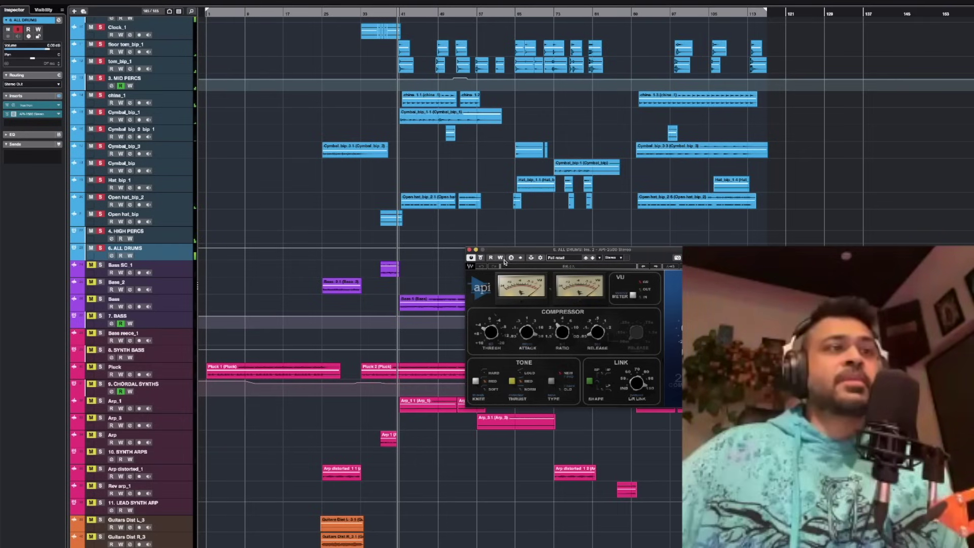
drag(506, 251, 433, 302)
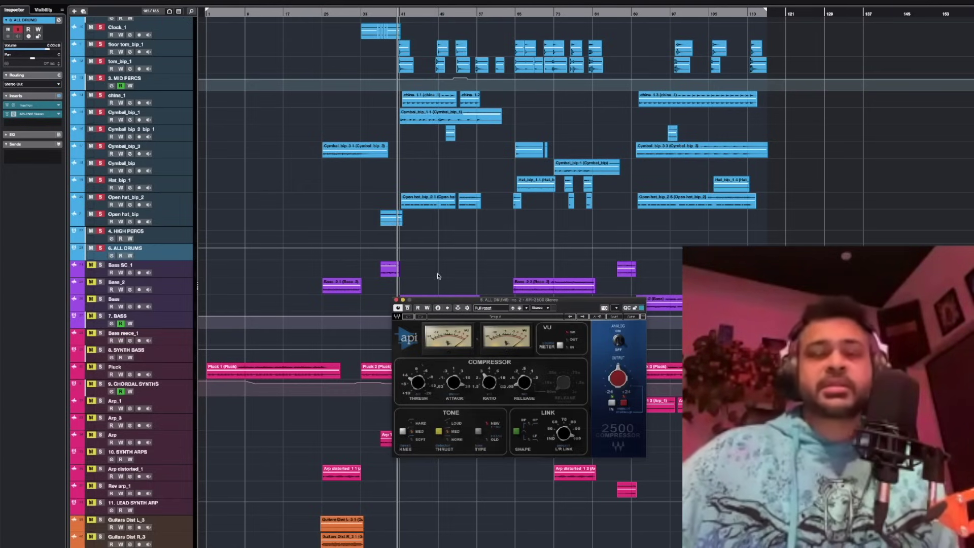
- Compare the soloed 6. ALL DRUMS group with the API-2500 bypassed and active
click(399, 19)
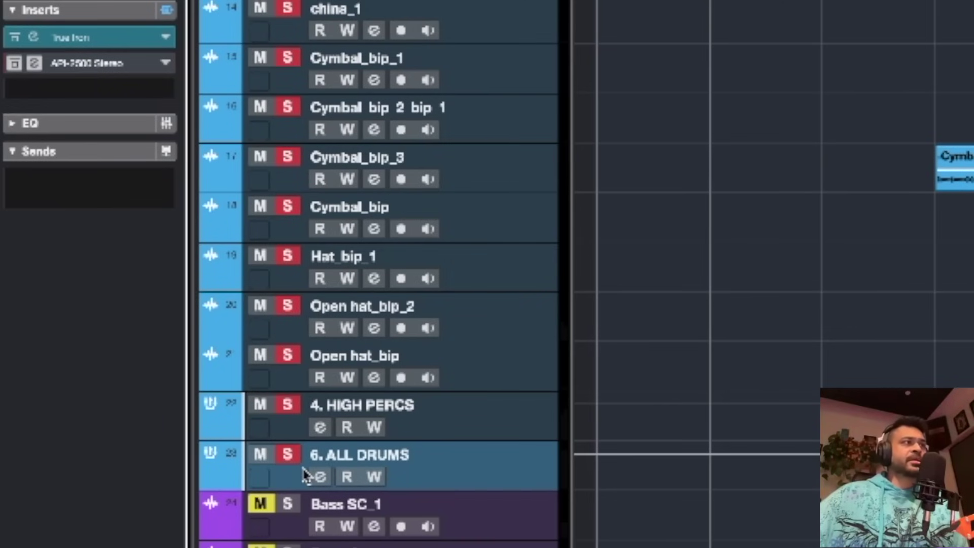
click(288, 455)
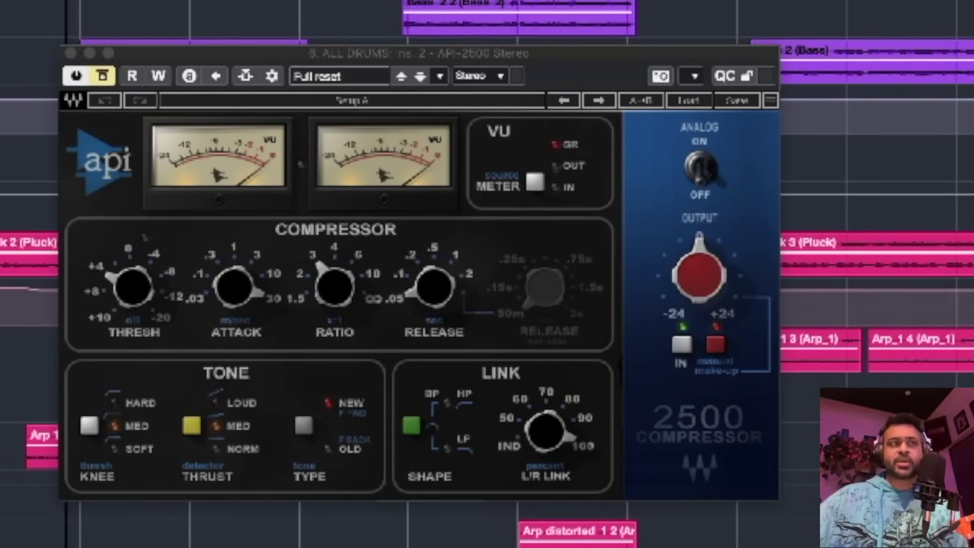
click(104, 78)
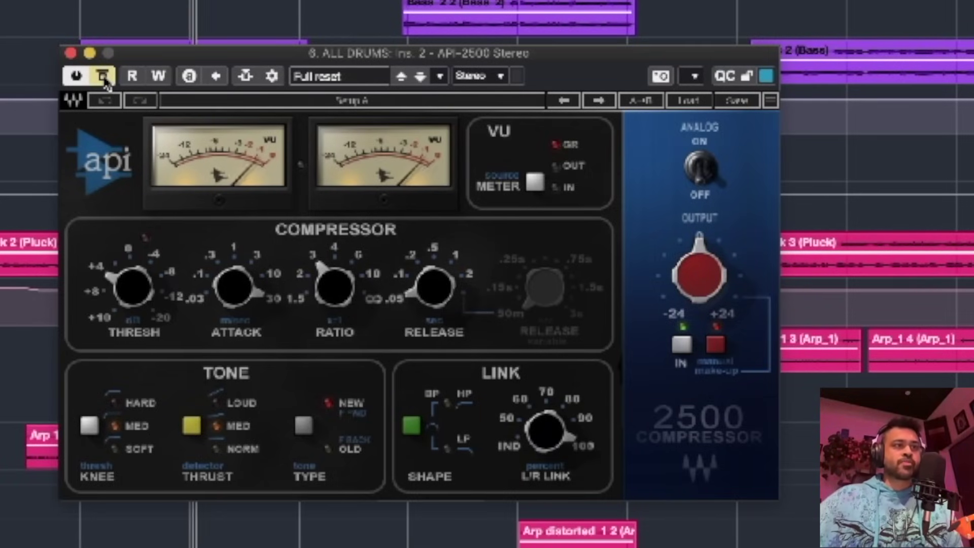
click(104, 78)
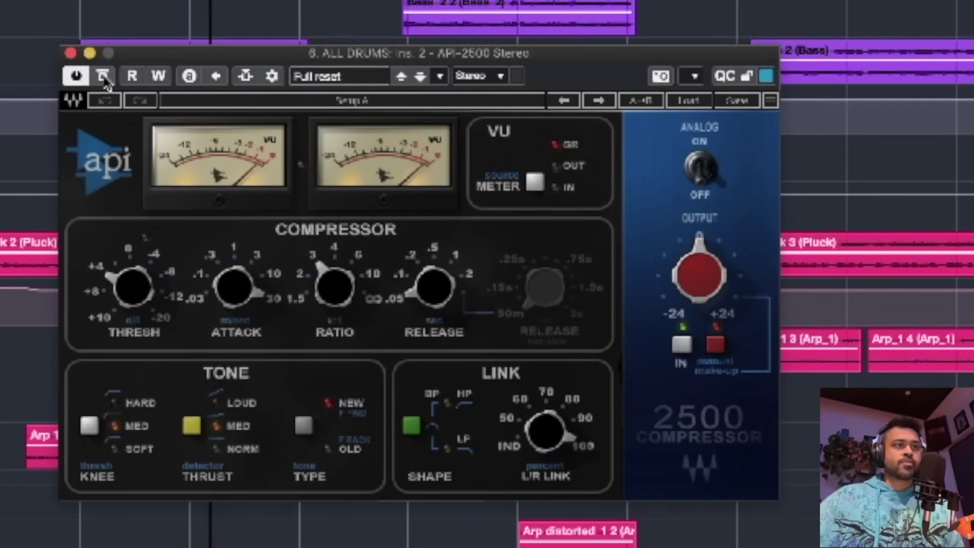